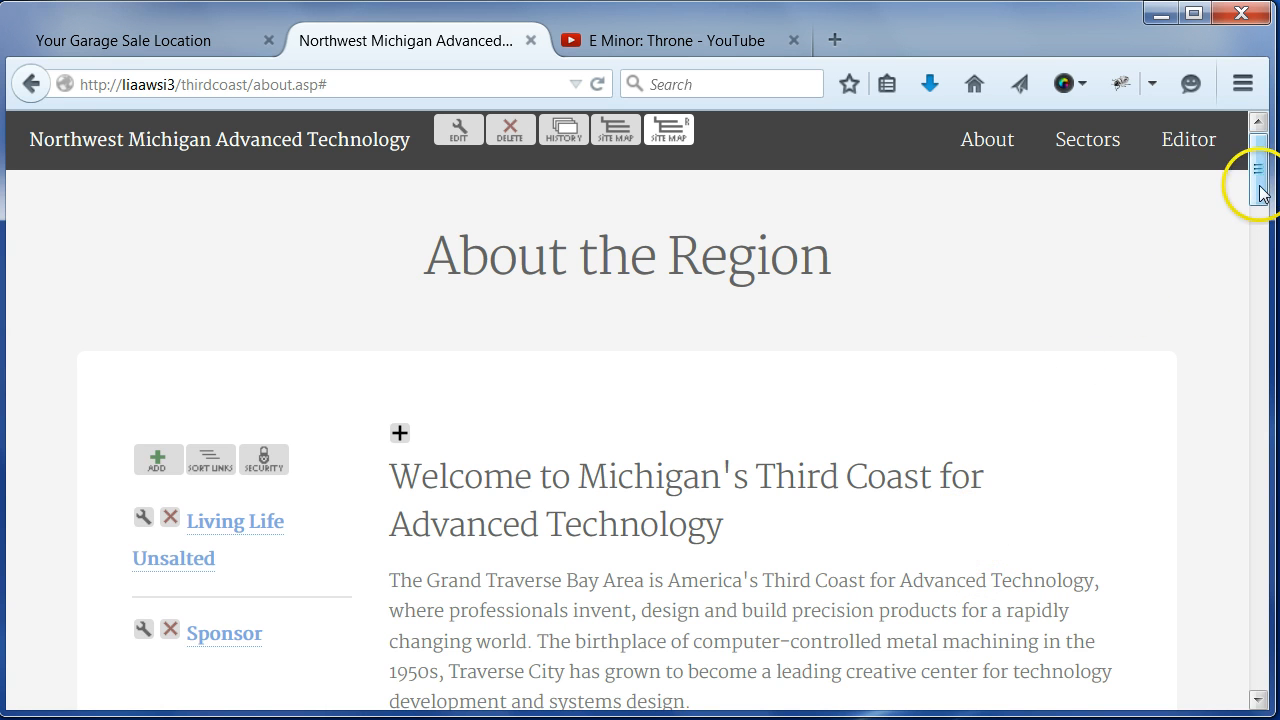
- Open the column text of the "Welcome to Michigan's Third Coast for Advanced Technology" section for editing
{"action": "mouse_move", "coordinate": [1262, 193]}
{"action": "left_mouse_down"}
{"action": "mouse_move", "coordinate": [1263, 240]}
{"action": "mouse_move", "coordinate": [1263, 190]}
{"action": "left_mouse_up"}
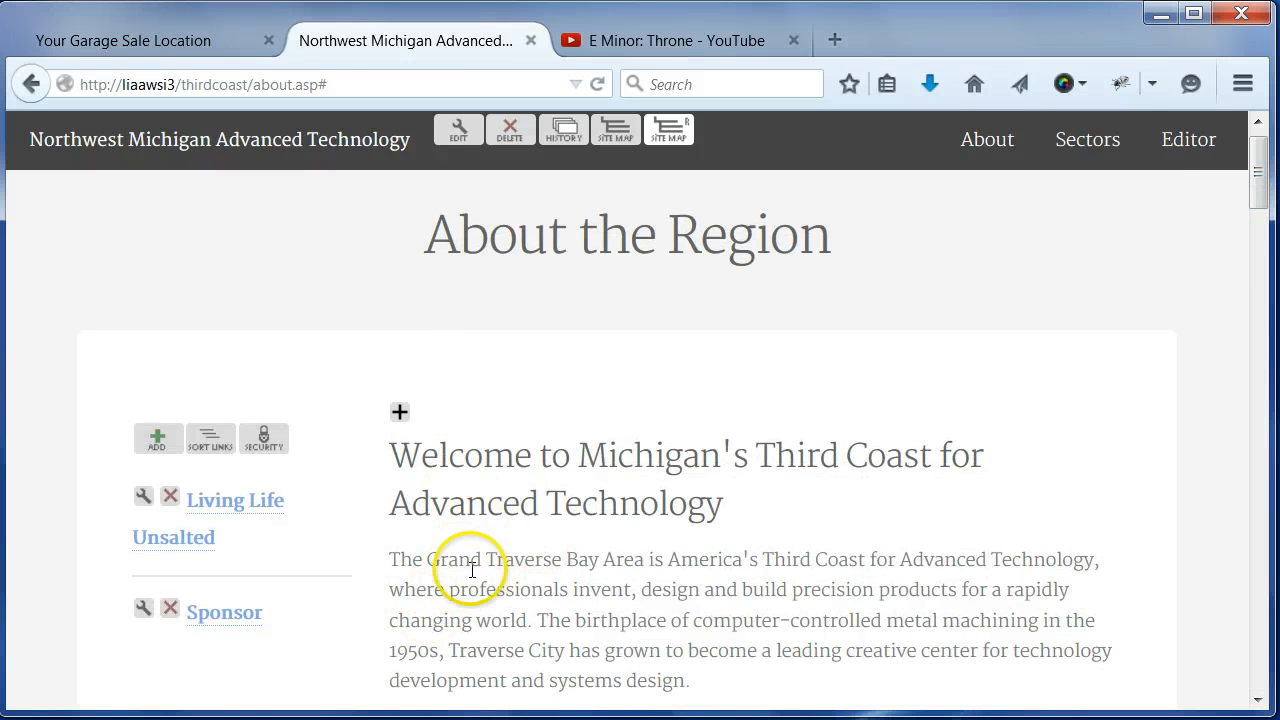
{"action": "left_click_drag", "start_coordinate": [1260, 160], "coordinate": [1260, 194]}
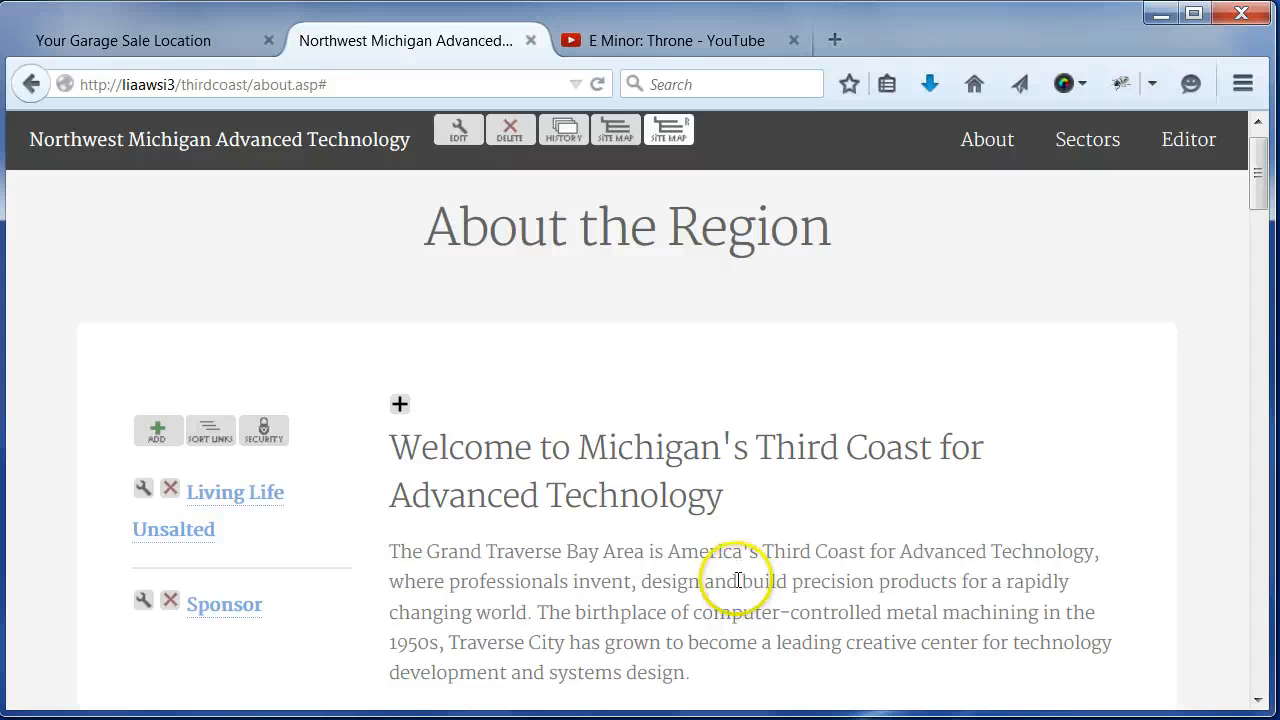
{"action": "left_click", "coordinate": [400, 405]}
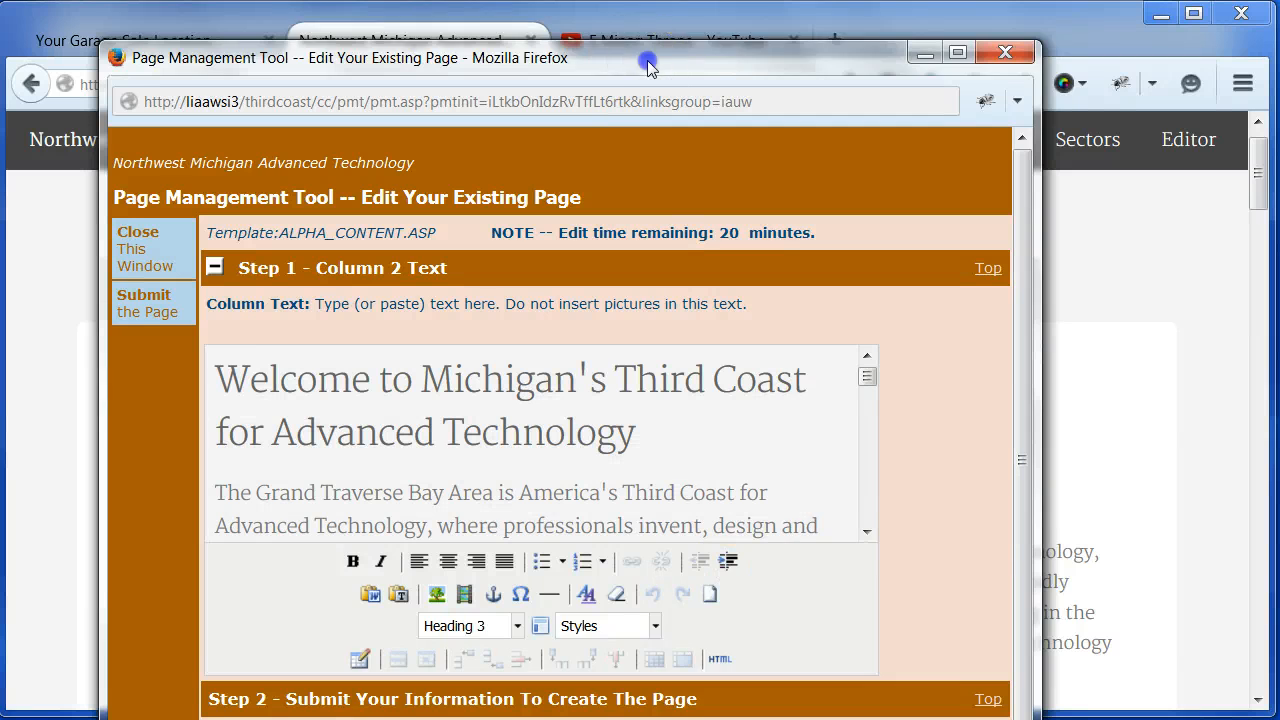
{"action": "left_click_drag", "start_coordinate": [646, 54], "coordinate": [670, 26]}
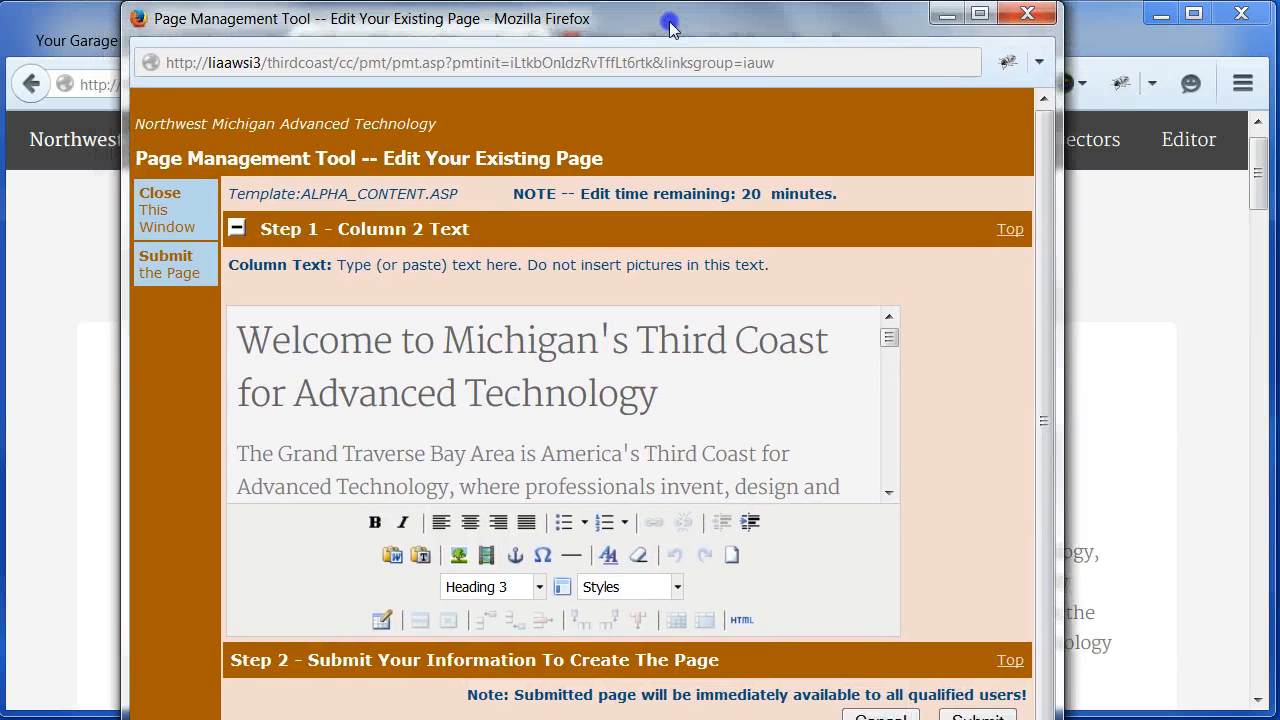
- Insert the predefined "Add Right Picture" template at the start of the paragraph beginning "The Grand Traverse Bay Area"
{"action": "left_click", "coordinate": [890, 340]}
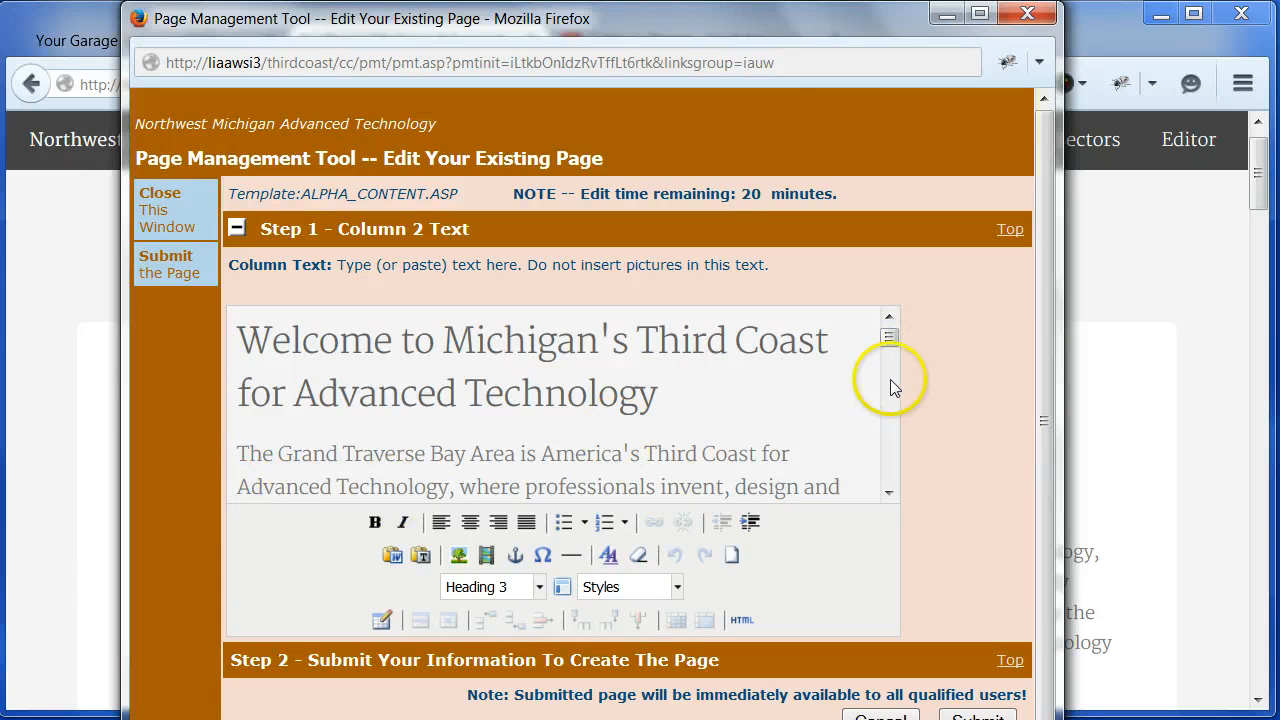
{"action": "left_click_drag", "start_coordinate": [891, 335], "coordinate": [893, 333]}
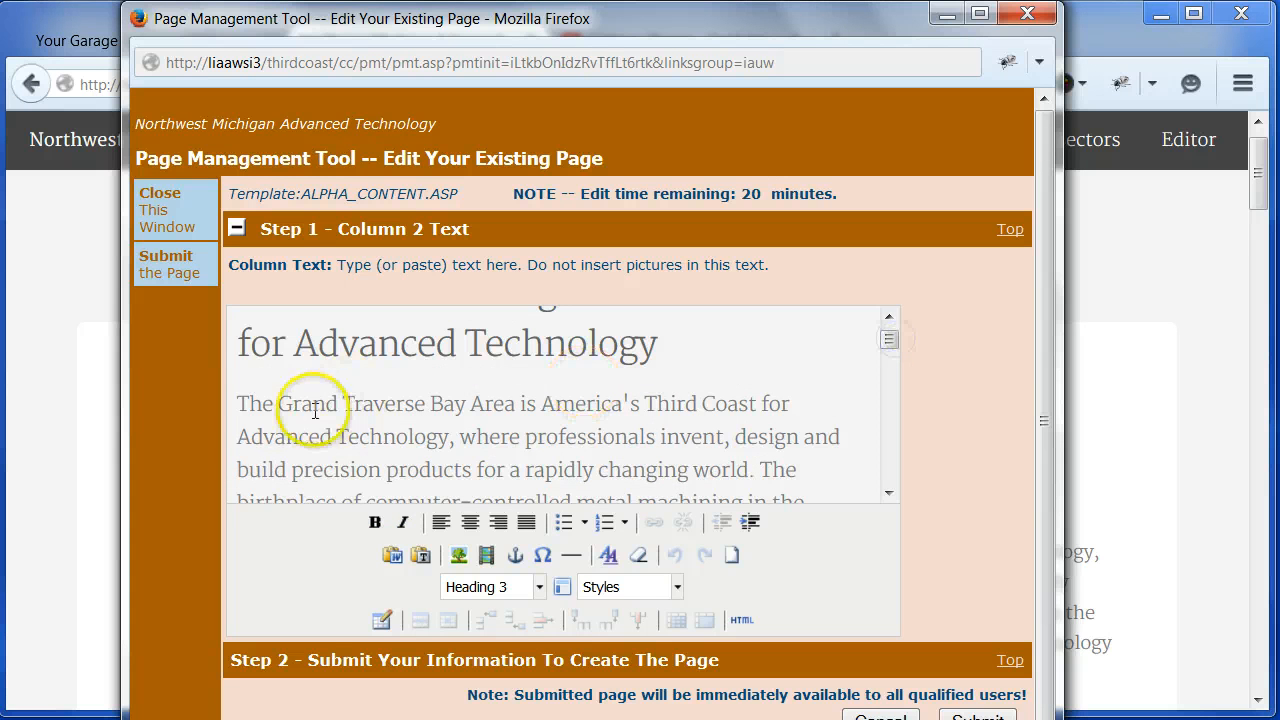
{"action": "left_click", "coordinate": [238, 402]}
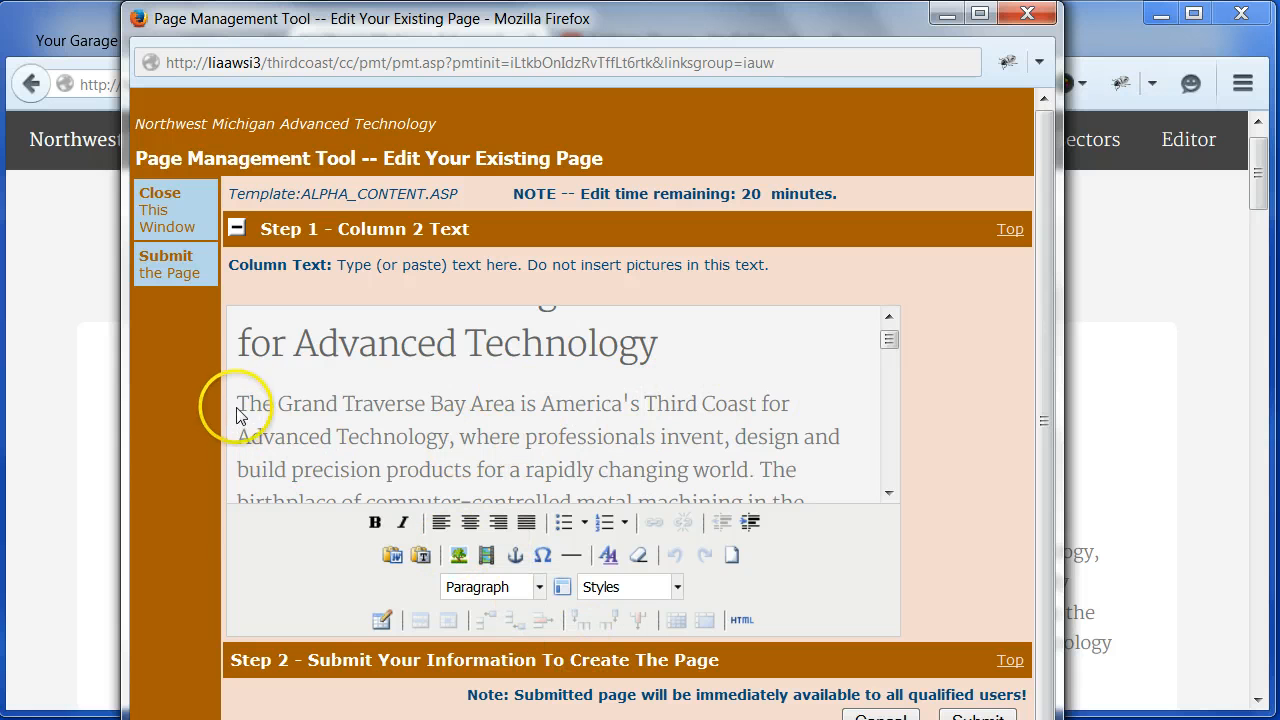
{"action": "left_click", "coordinate": [563, 588]}
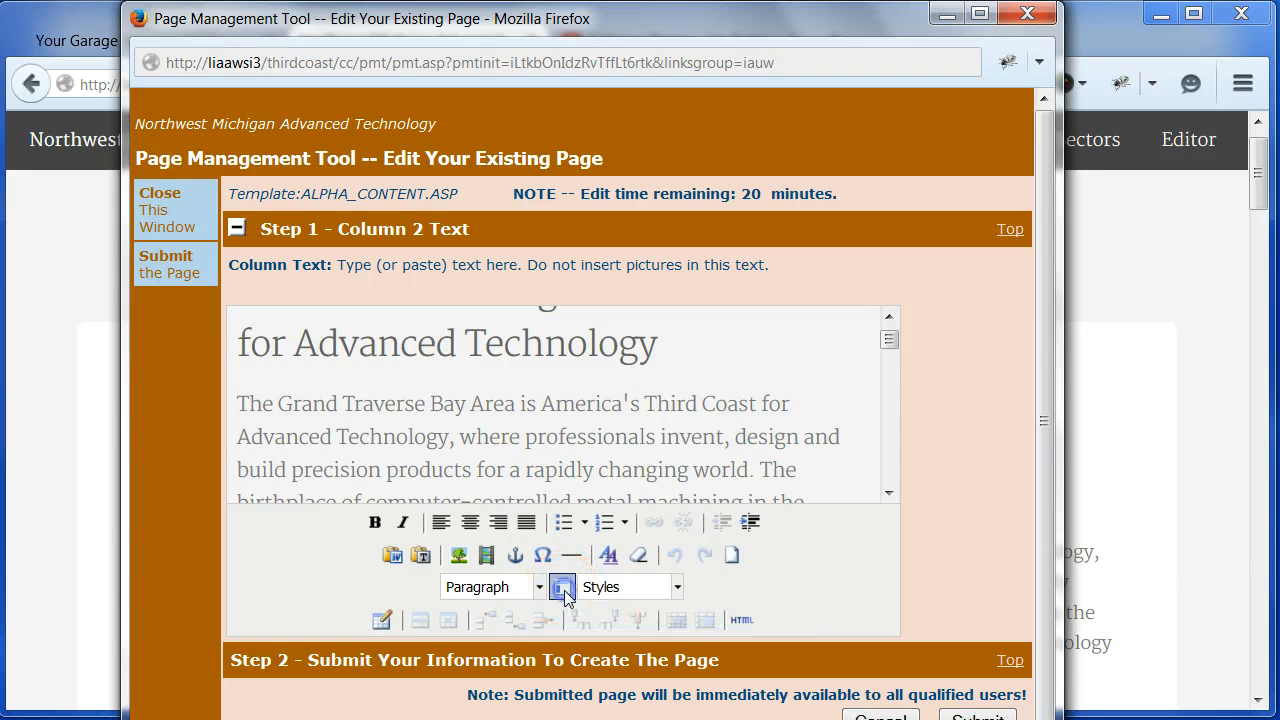
{"action": "left_click", "coordinate": [374, 194]}
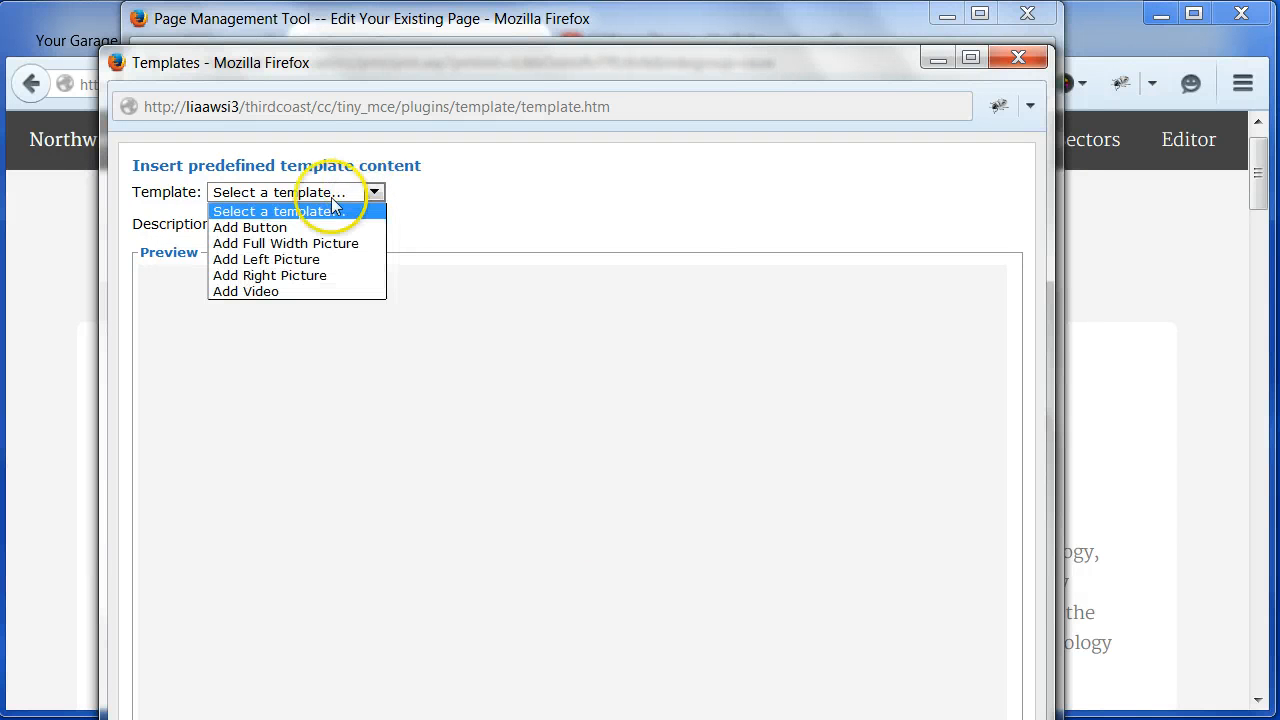
{"action": "left_click", "coordinate": [286, 280]}
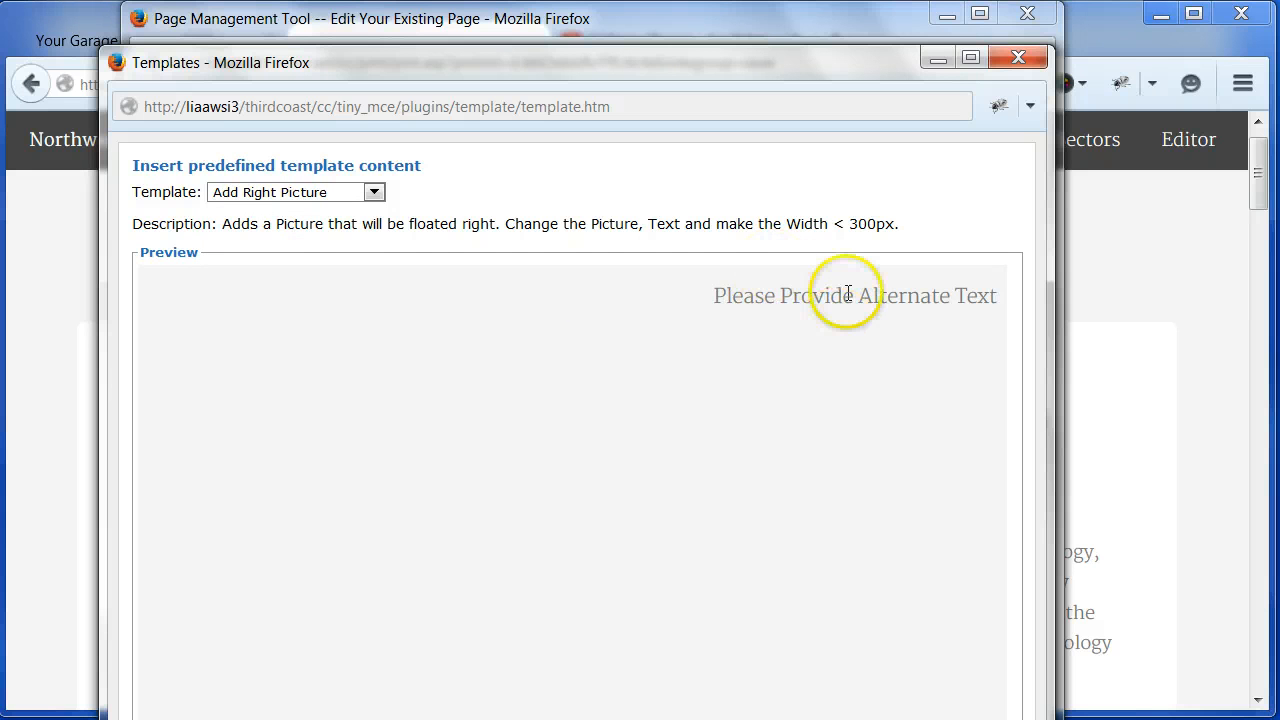
{"action": "left_click_drag", "start_coordinate": [572, 718], "coordinate": [459, 678]}
{"action": "left_click", "coordinate": [162, 652]}
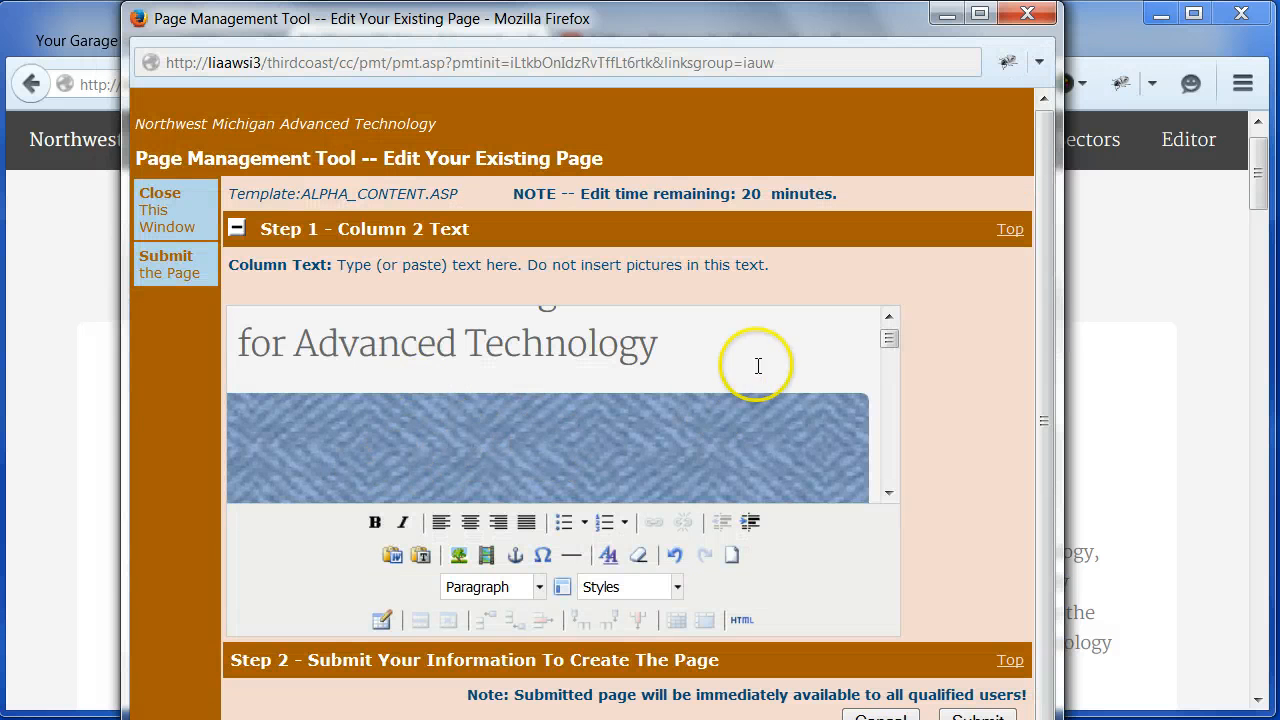
- Replace the inserted placeholder picture with hydrangeas.jpg from the image list
{"action": "left_click", "coordinate": [478, 440]}
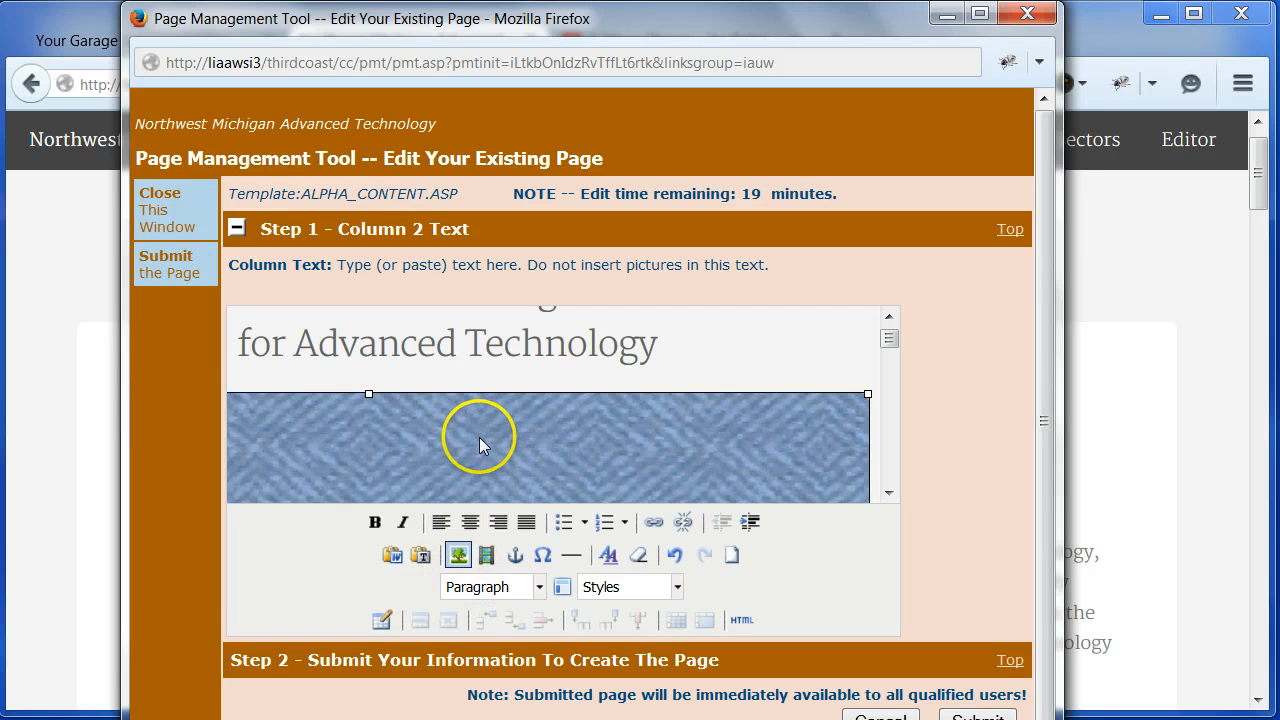
{"action": "left_click", "coordinate": [458, 555]}
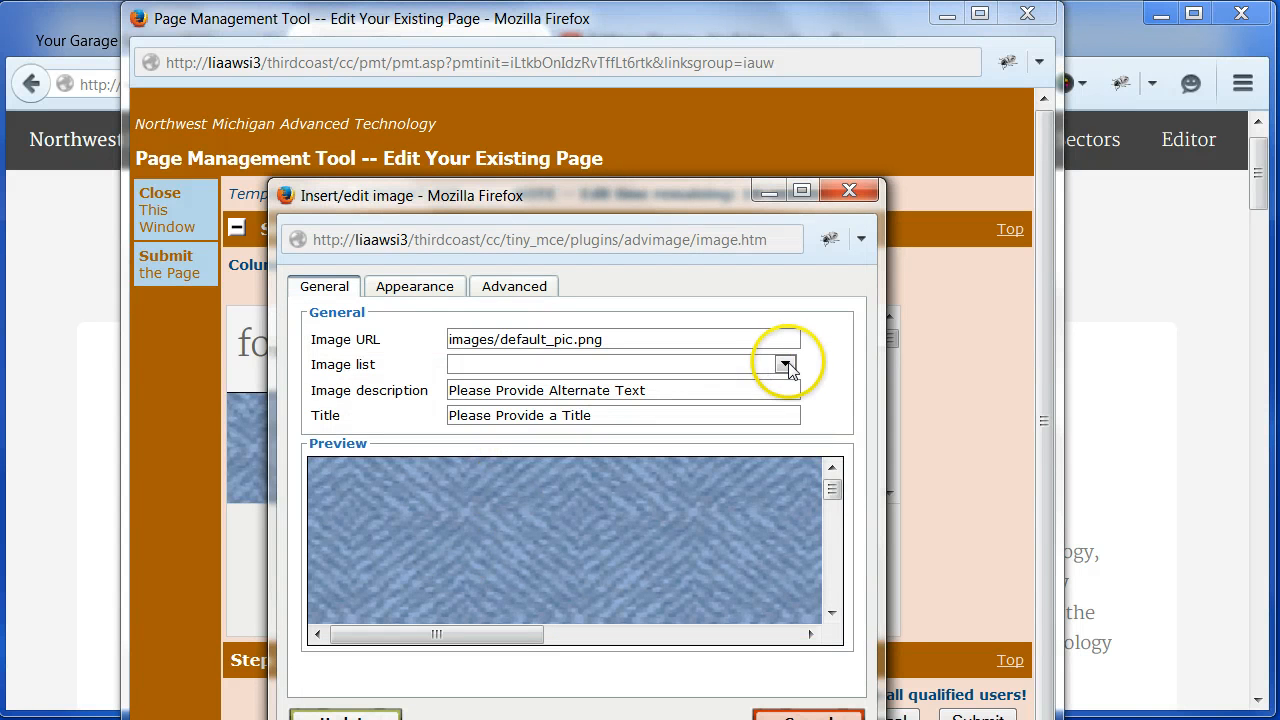
{"action": "left_click", "coordinate": [786, 364]}
{"action": "left_click", "coordinate": [505, 391]}
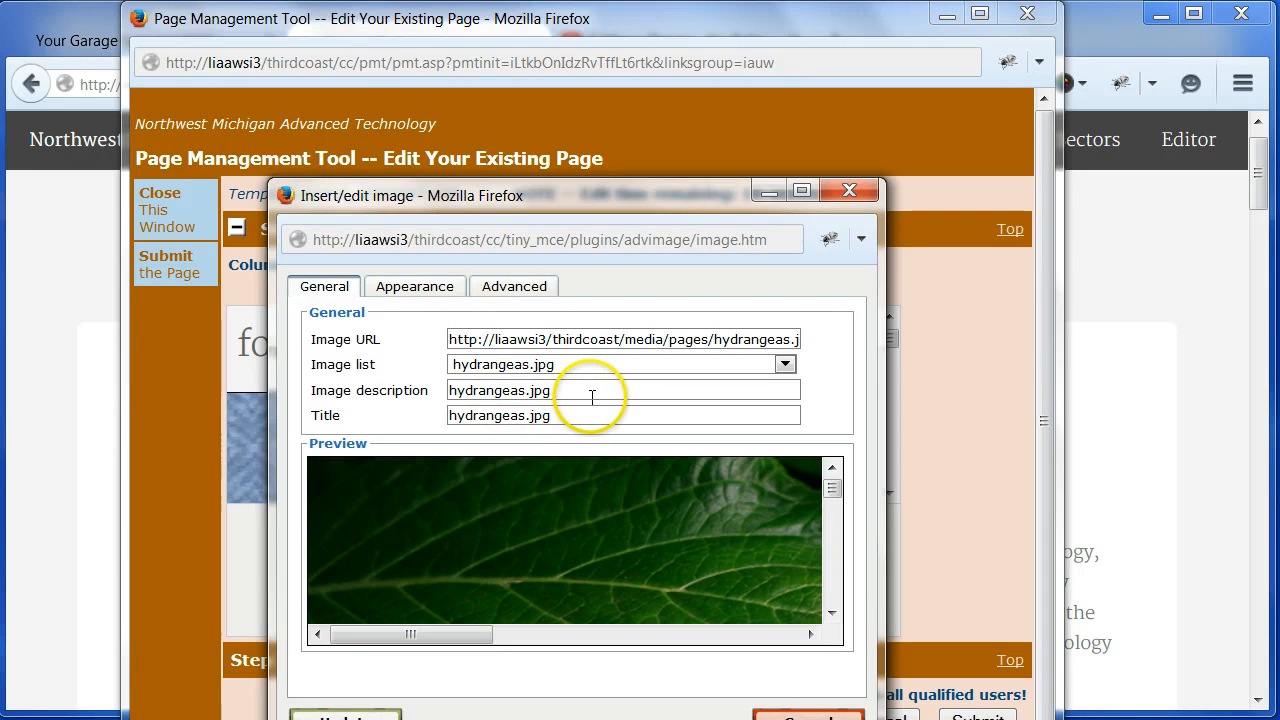
- Set the picture's image description to "Description" and its title to "Title"
{"action": "left_click_drag", "start_coordinate": [592, 398], "coordinate": [466, 392]}
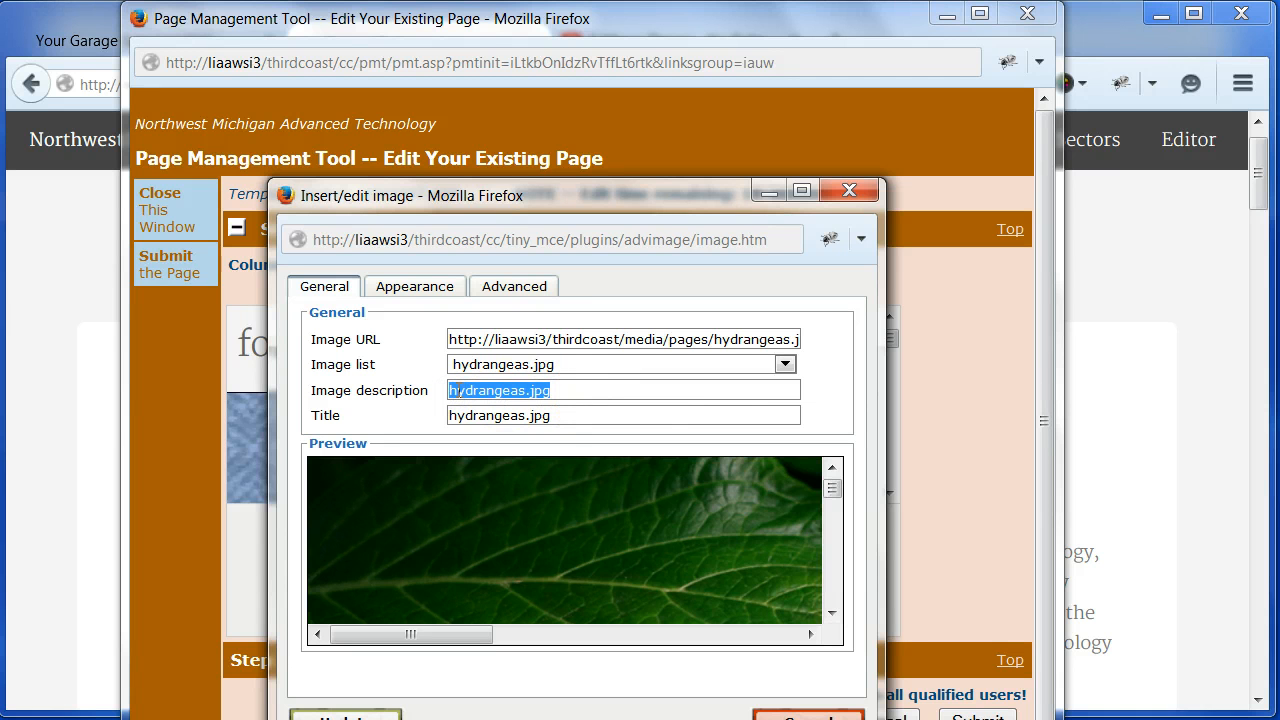
{"action": "type", "text": "Descript"}
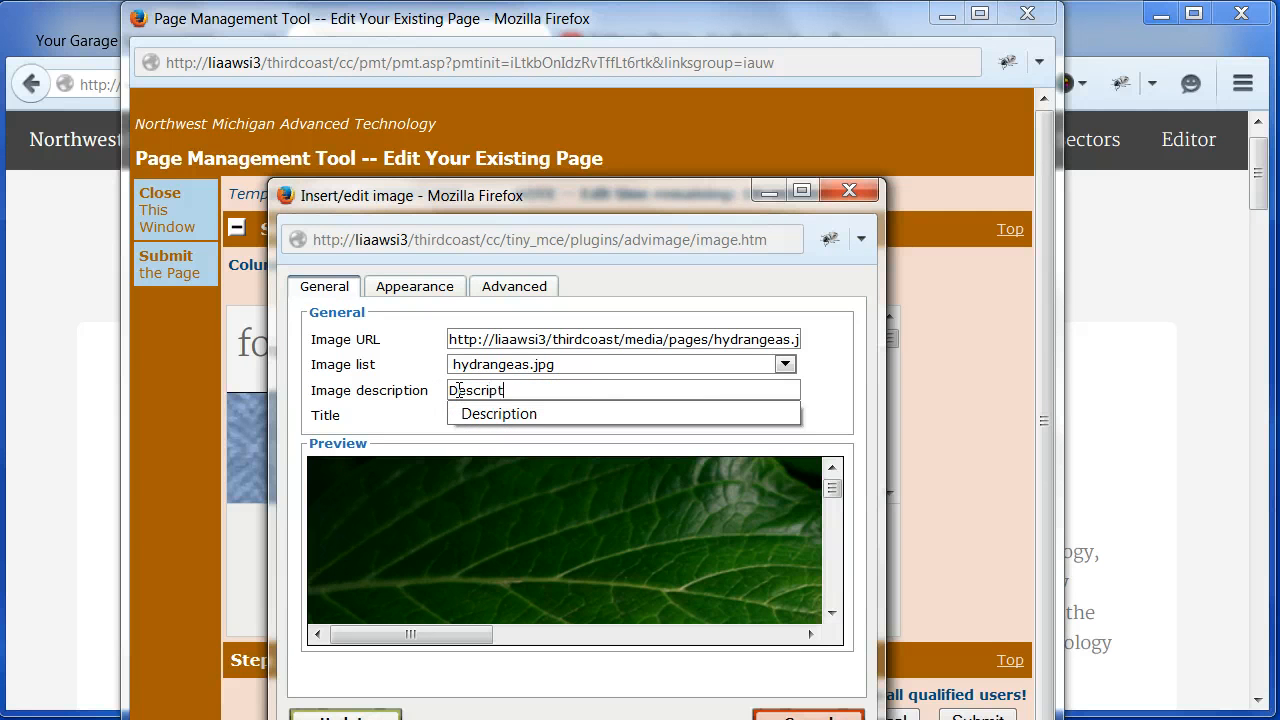
{"action": "type", "text": "ion"}
{"action": "key", "text": "Tab"}
{"action": "key", "text": "Tab"}
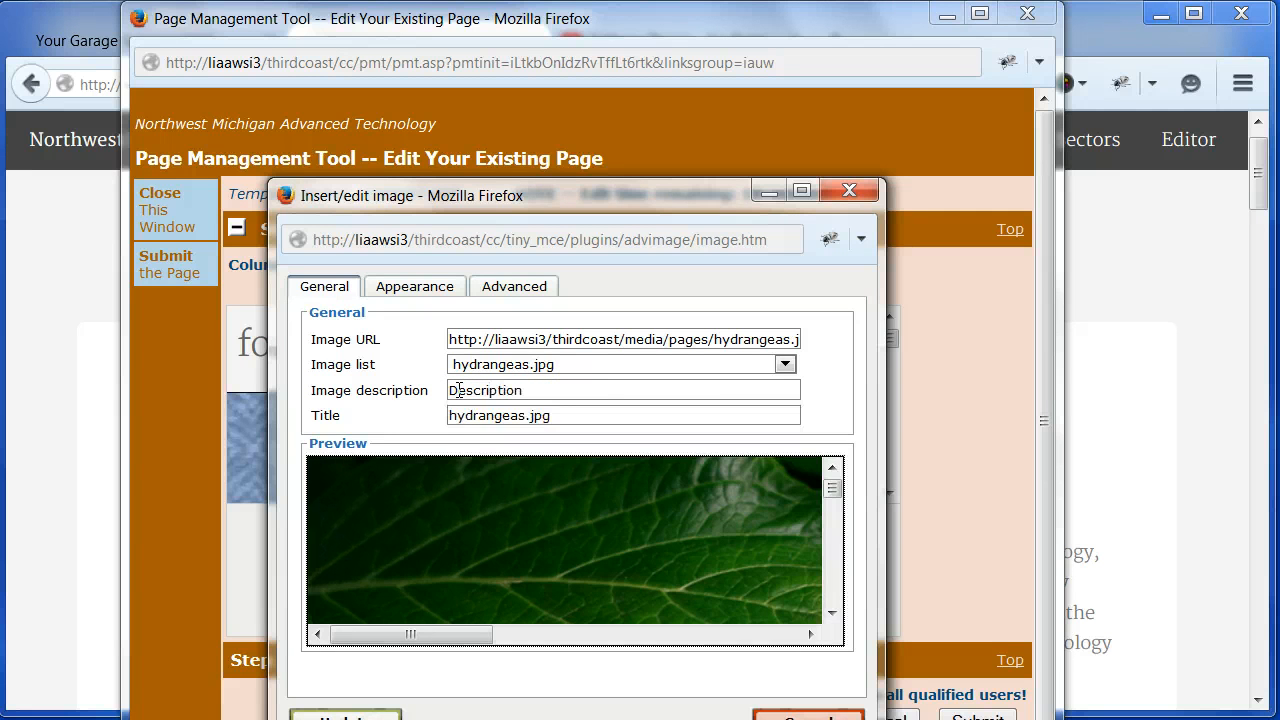
{"action": "left_click_drag", "start_coordinate": [569, 417], "coordinate": [421, 419]}
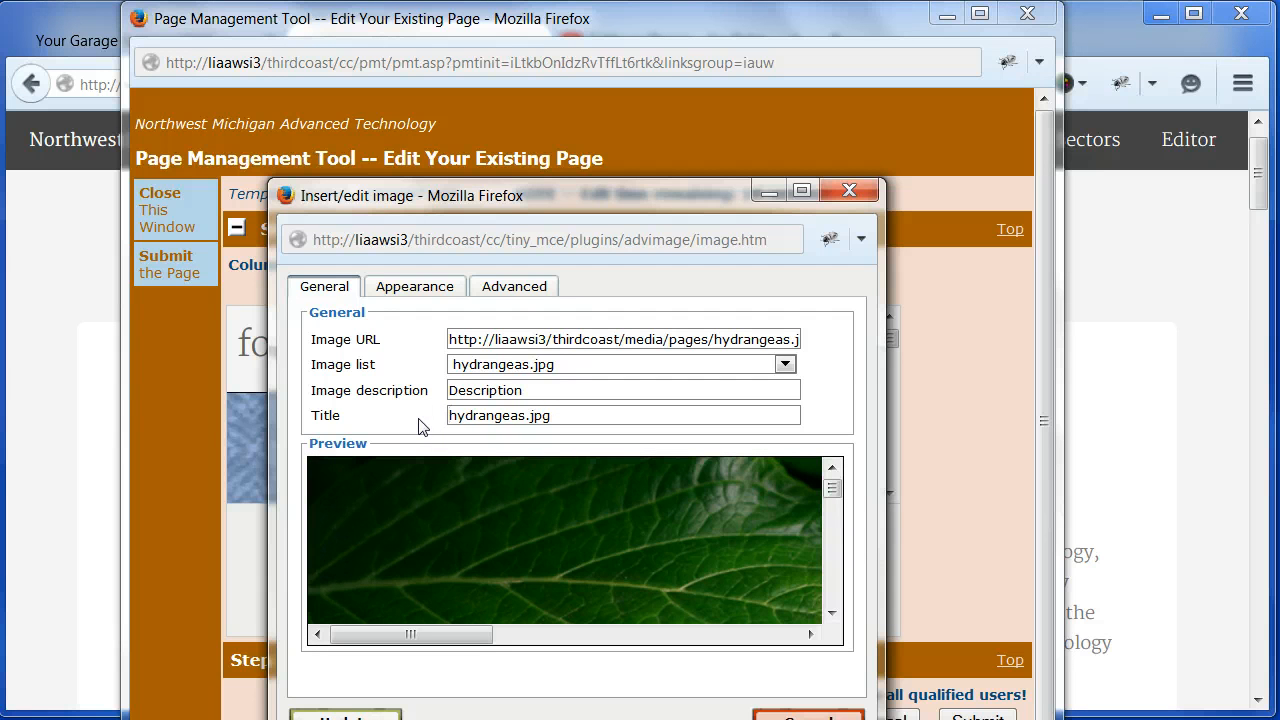
{"action": "key", "text": "ctrl+a"}
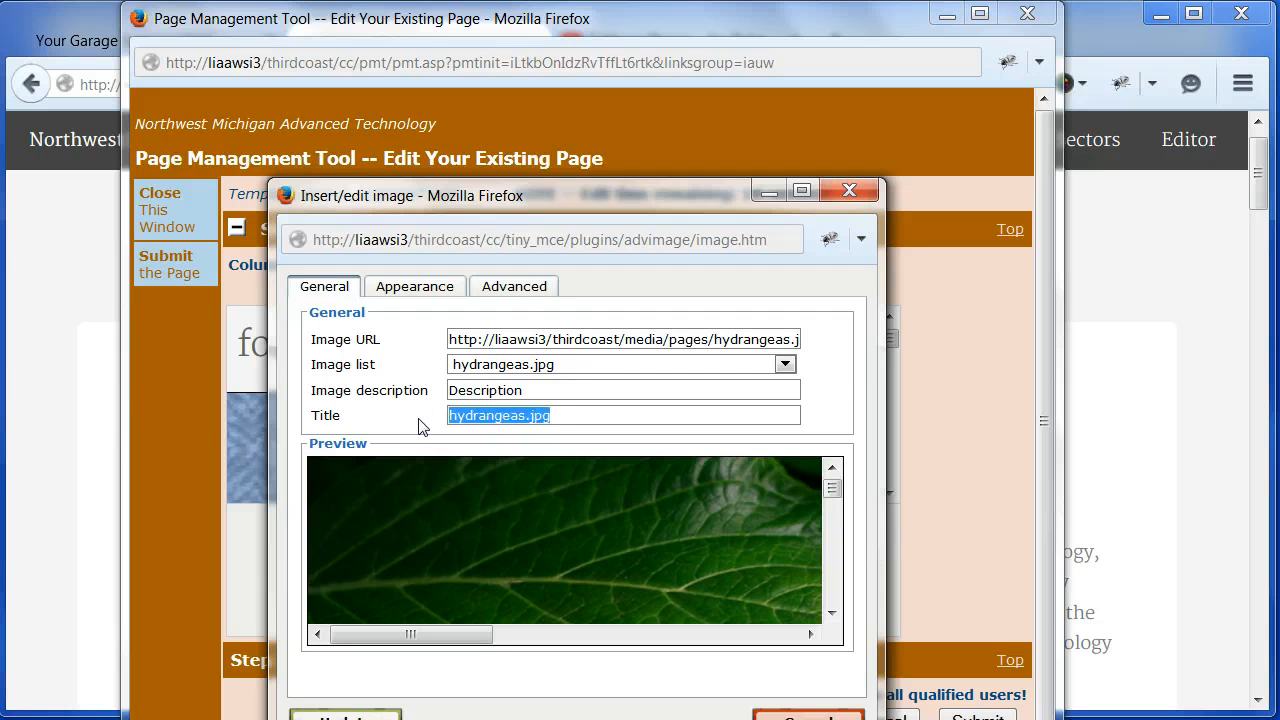
{"action": "type", "text": "Title"}
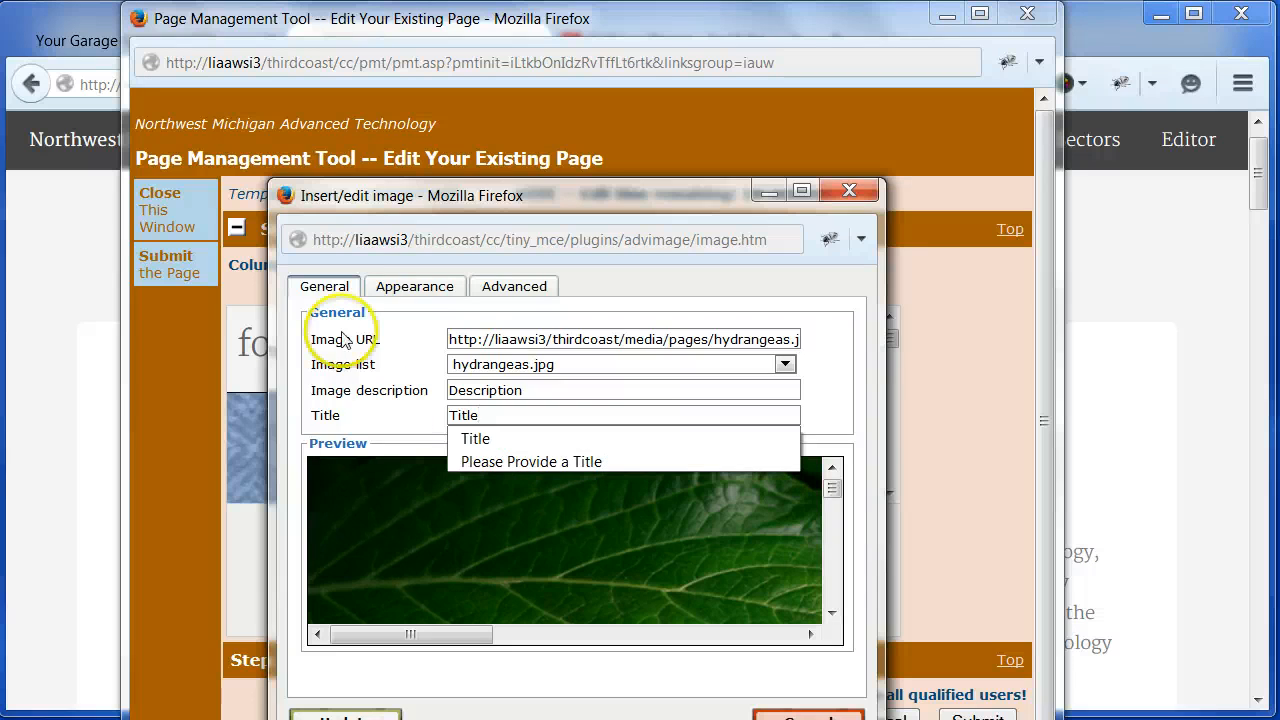
- Set the picture's width to 300 px with constrained proportions and apply the image changes
{"action": "left_click", "coordinate": [418, 287]}
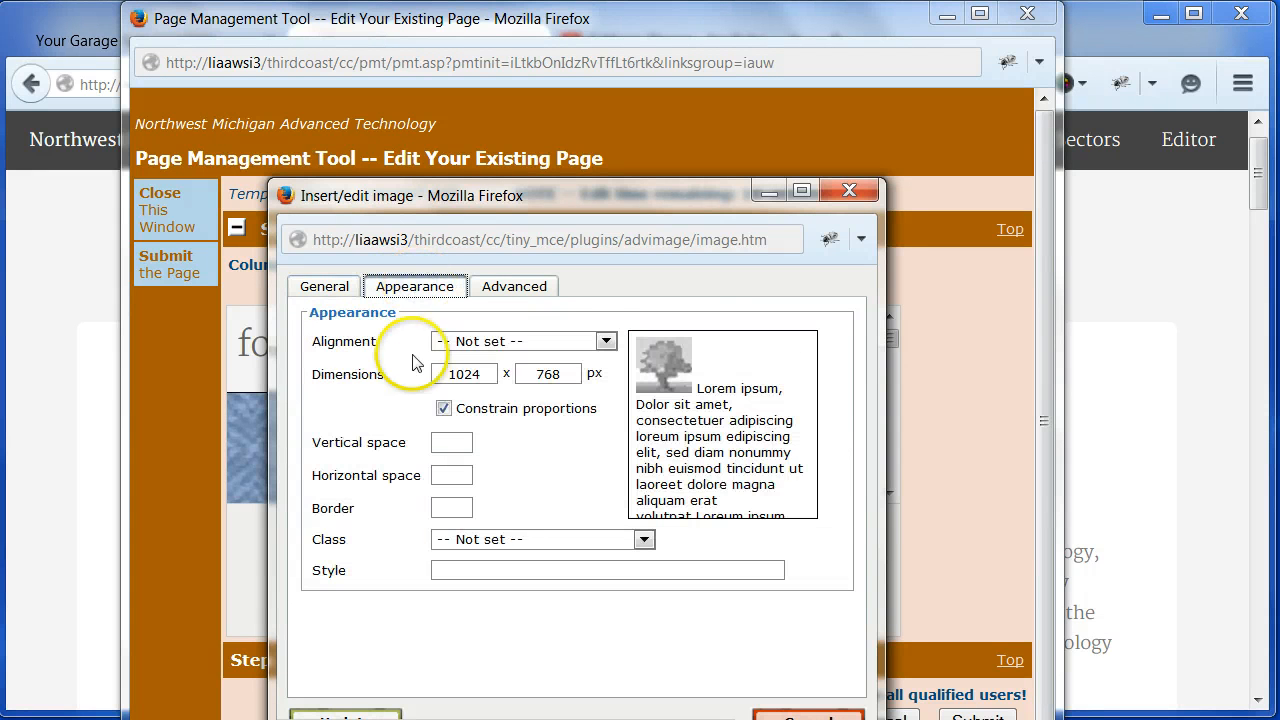
{"action": "left_click_drag", "start_coordinate": [470, 374], "coordinate": [433, 375]}
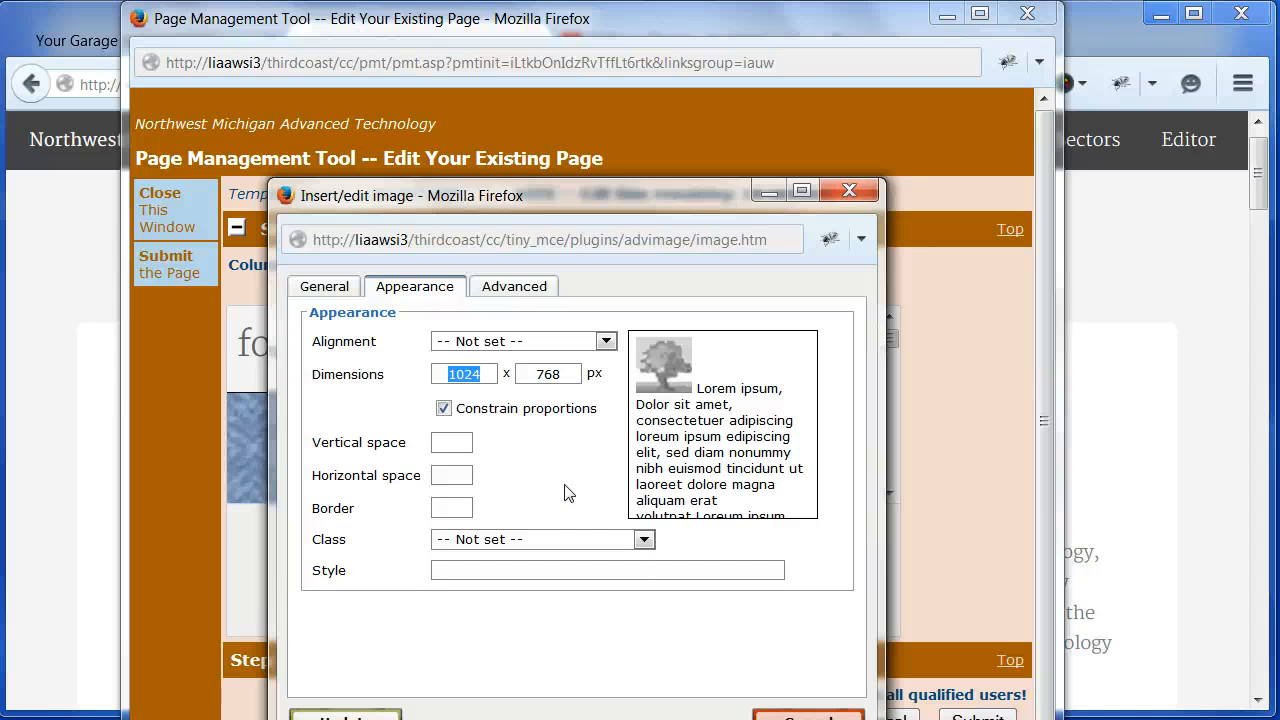
{"action": "type", "text": "300"}
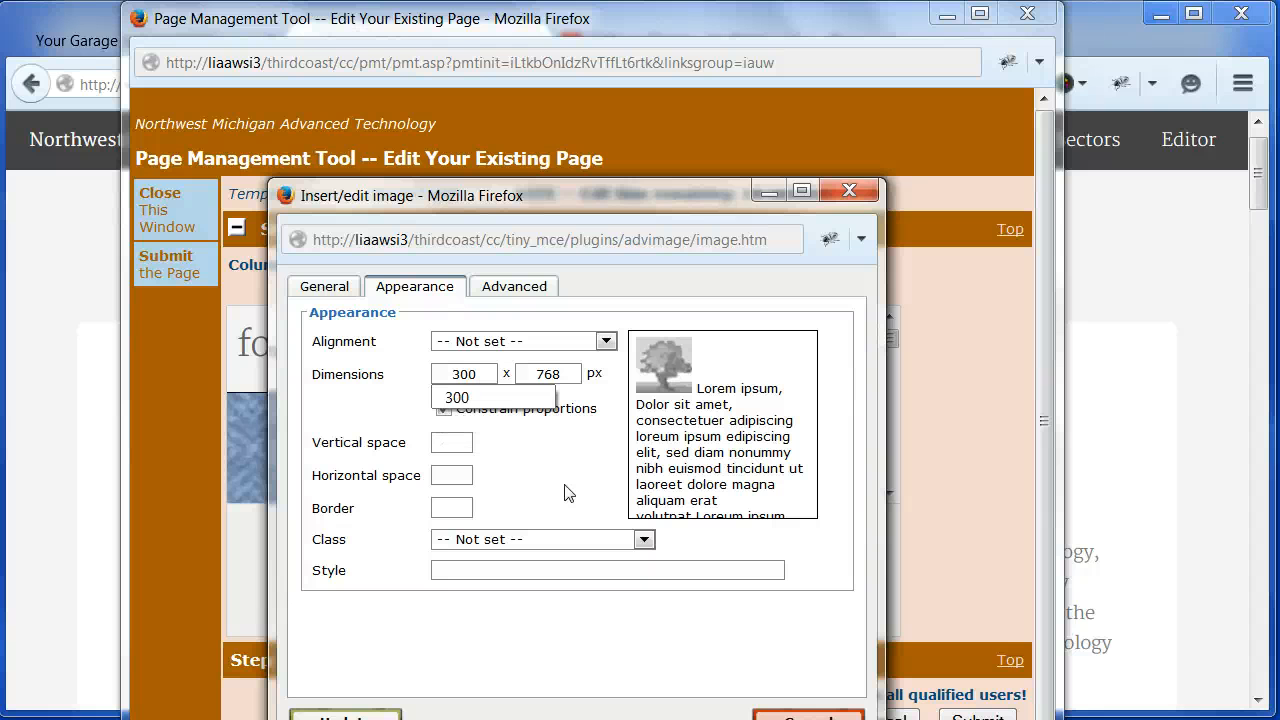
{"action": "key", "text": "Tab"}
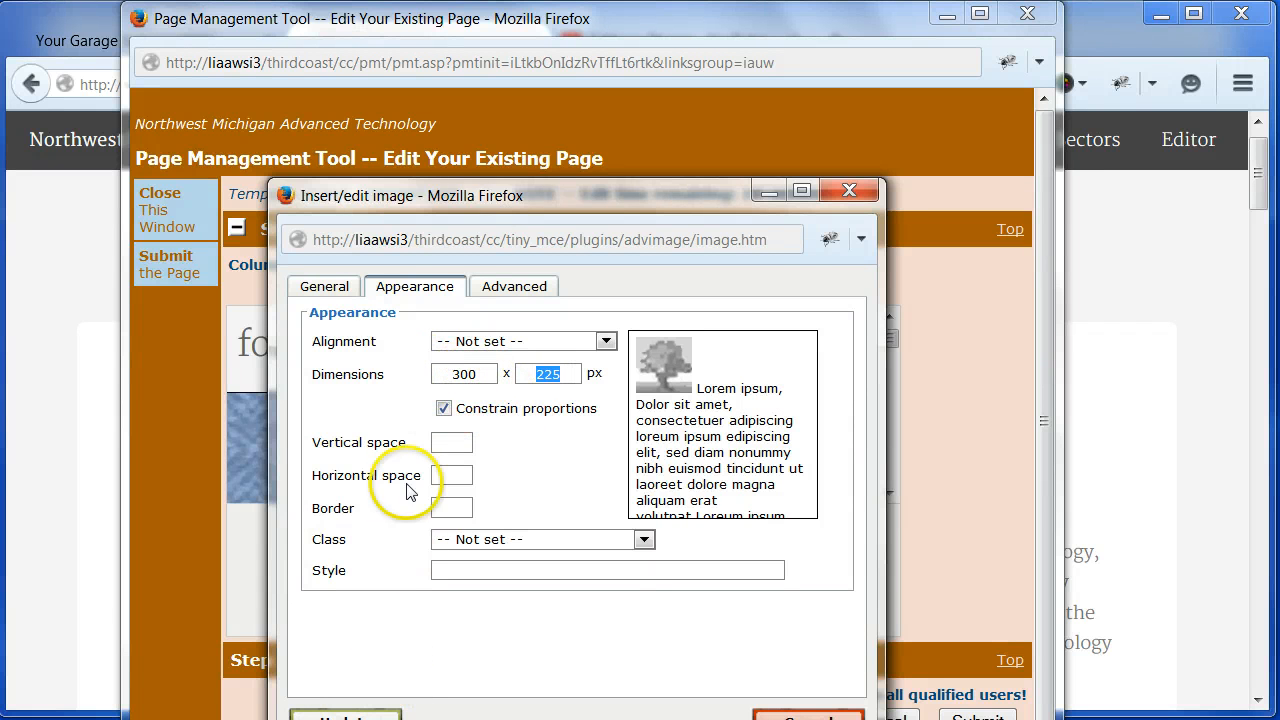
{"action": "left_click_drag", "start_coordinate": [523, 198], "coordinate": [525, 145]}
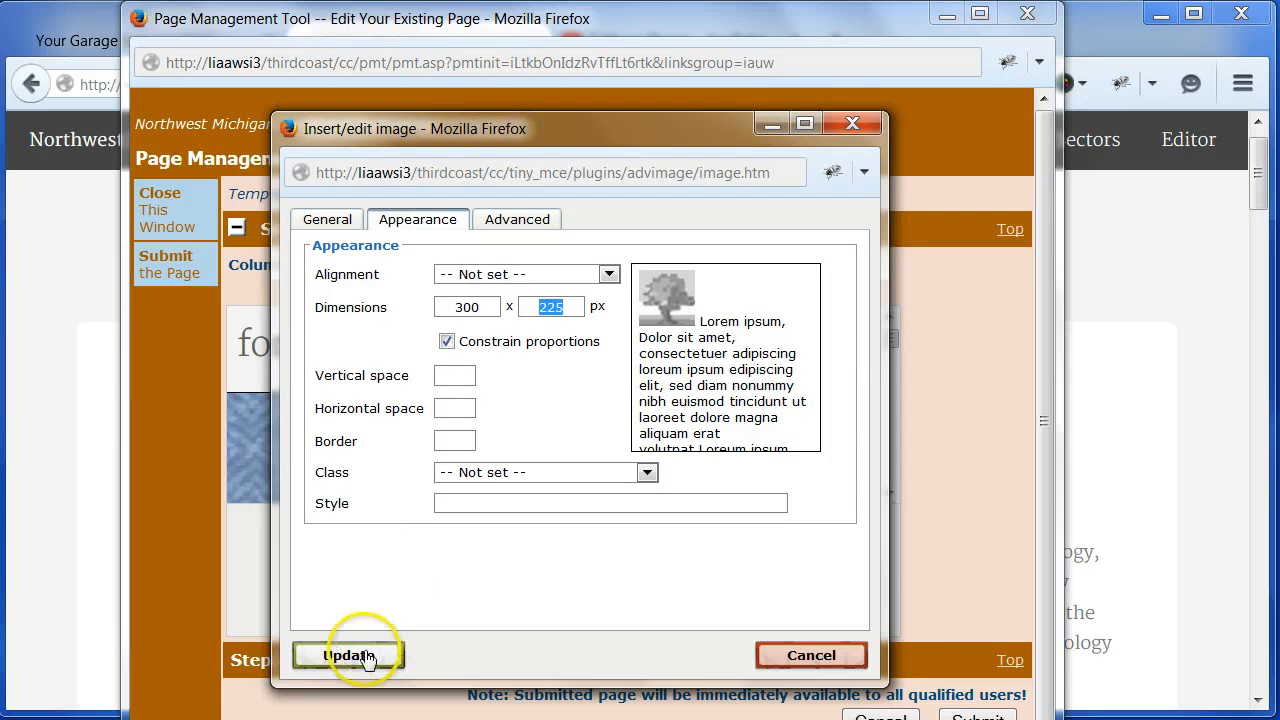
{"action": "left_click", "coordinate": [364, 658]}
- Review the right-floated picture in the column text and submit the edited page
{"action": "left_click", "coordinate": [921, 311]}
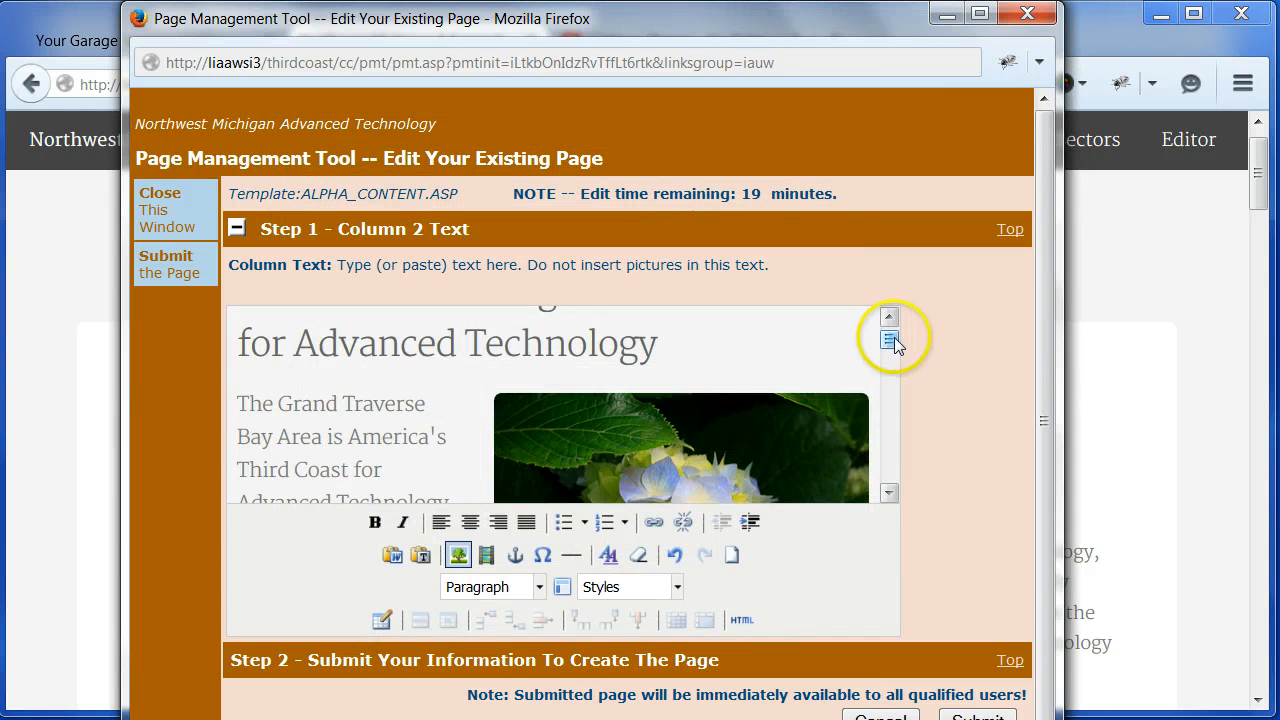
{"action": "mouse_move", "coordinate": [894, 338]}
{"action": "left_mouse_down"}
{"action": "mouse_move", "coordinate": [895, 350]}
{"action": "mouse_move", "coordinate": [894, 339]}
{"action": "left_mouse_up"}
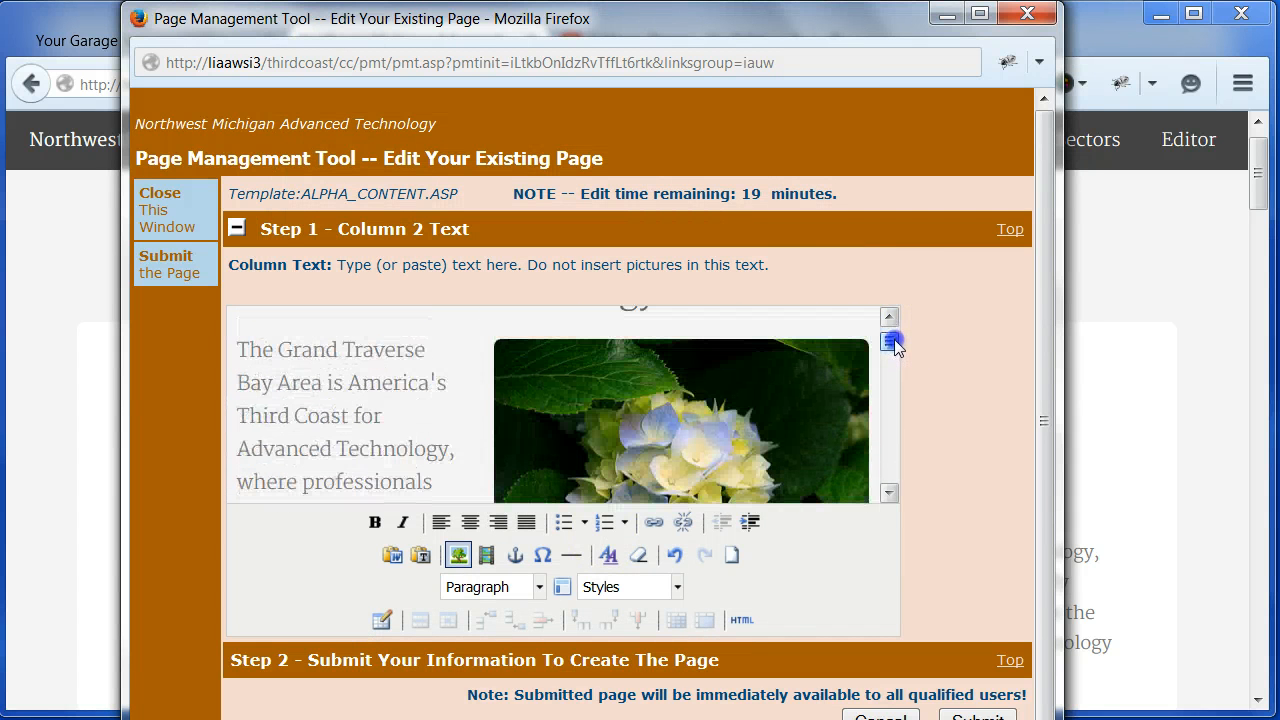
{"action": "left_click", "coordinate": [660, 393]}
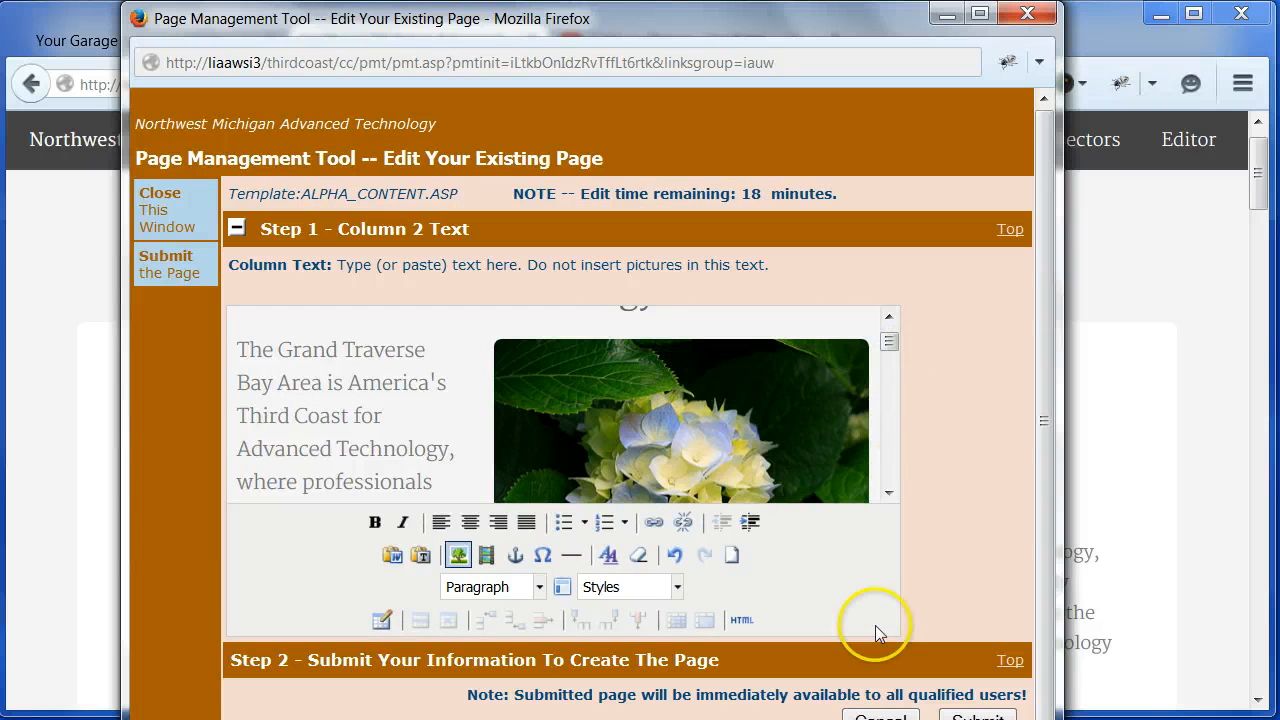
{"action": "left_click_drag", "start_coordinate": [702, 28], "coordinate": [706, 4]}
{"action": "left_click", "coordinate": [983, 695]}
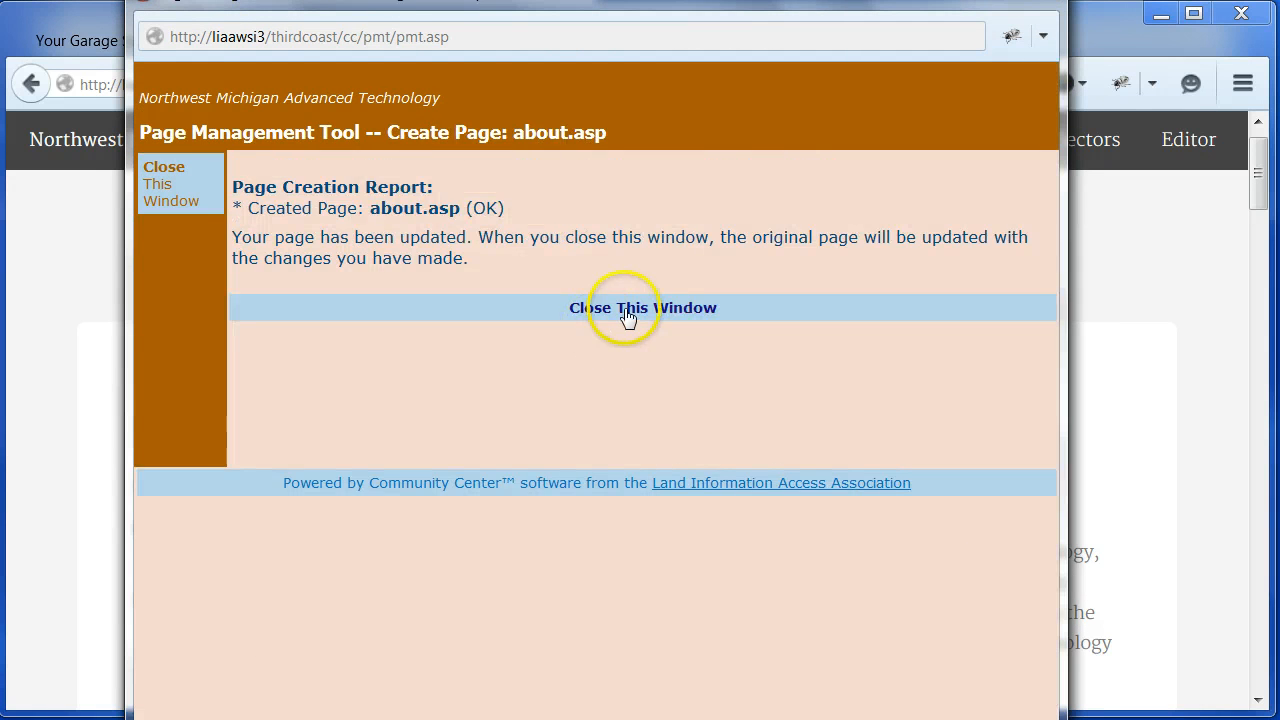
{"action": "left_click", "coordinate": [627, 310]}
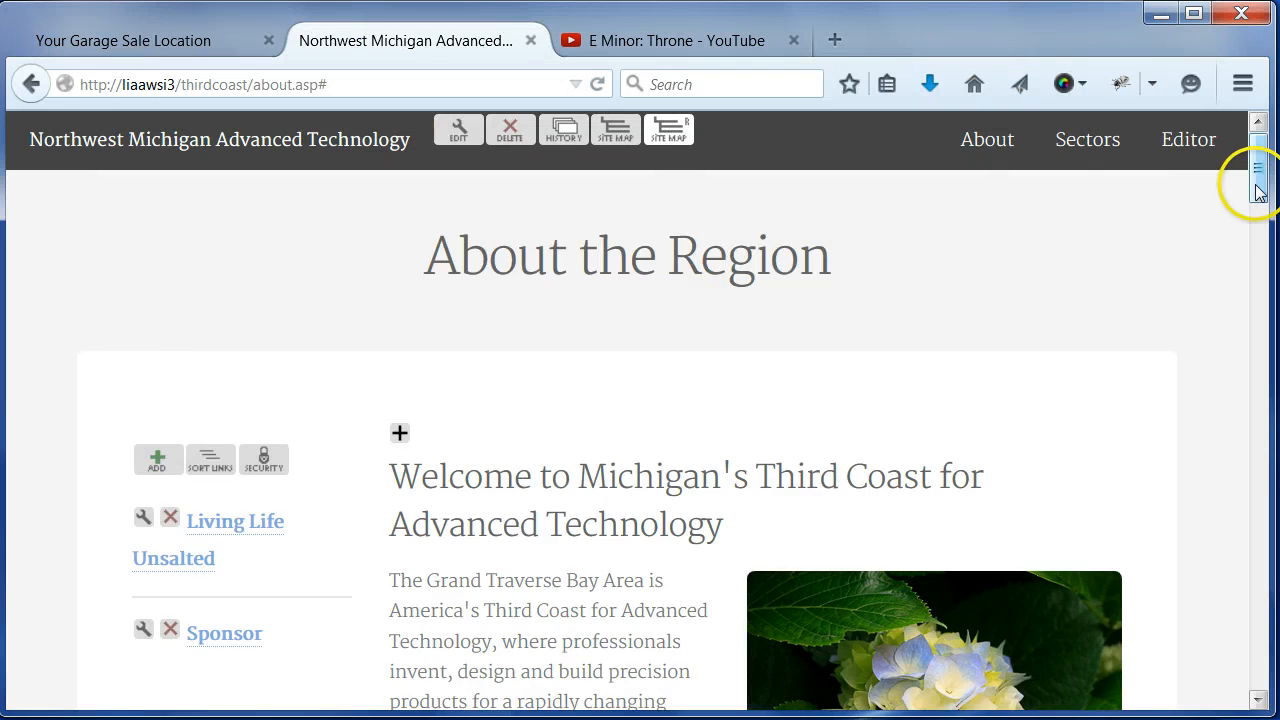
- Check the picture's layout on the published page at phone width, then restore the full browser width
{"action": "mouse_move", "coordinate": [1258, 190]}
{"action": "left_mouse_down"}
{"action": "mouse_move", "coordinate": [1254, 249]}
{"action": "mouse_move", "coordinate": [1254, 215]}
{"action": "left_mouse_up"}
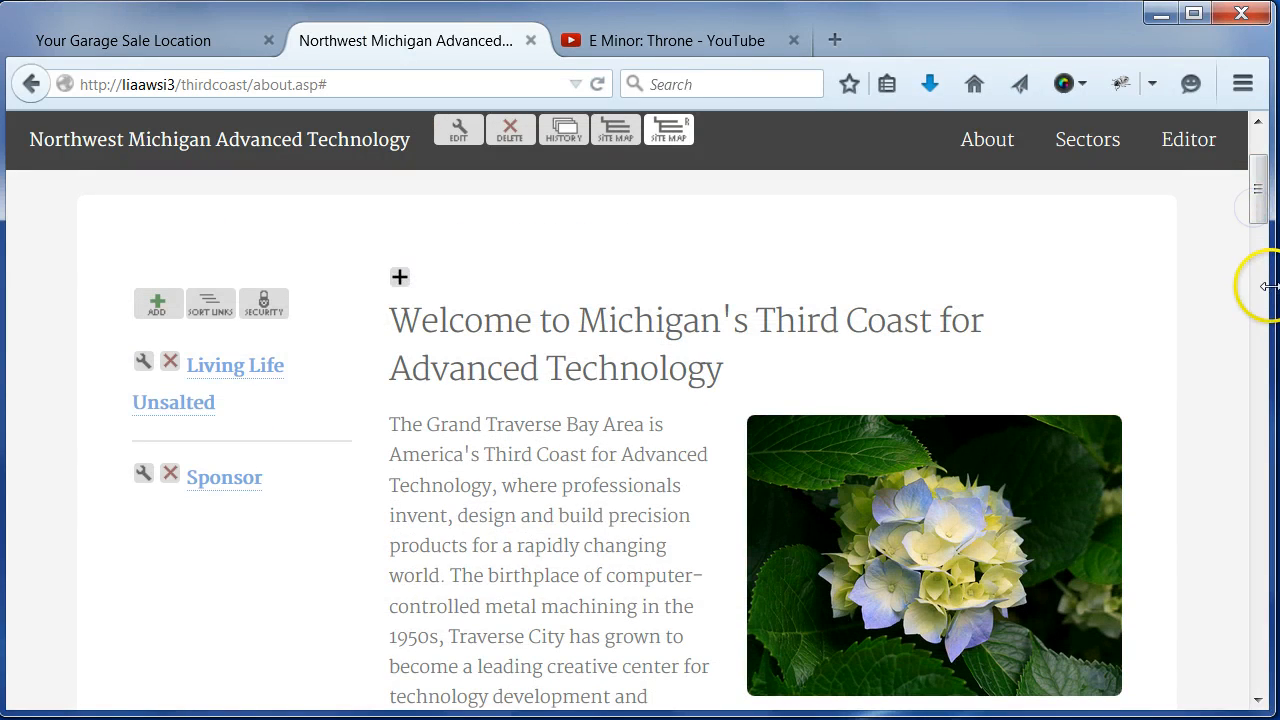
{"action": "left_click_drag", "start_coordinate": [1270, 295], "coordinate": [432, 326]}
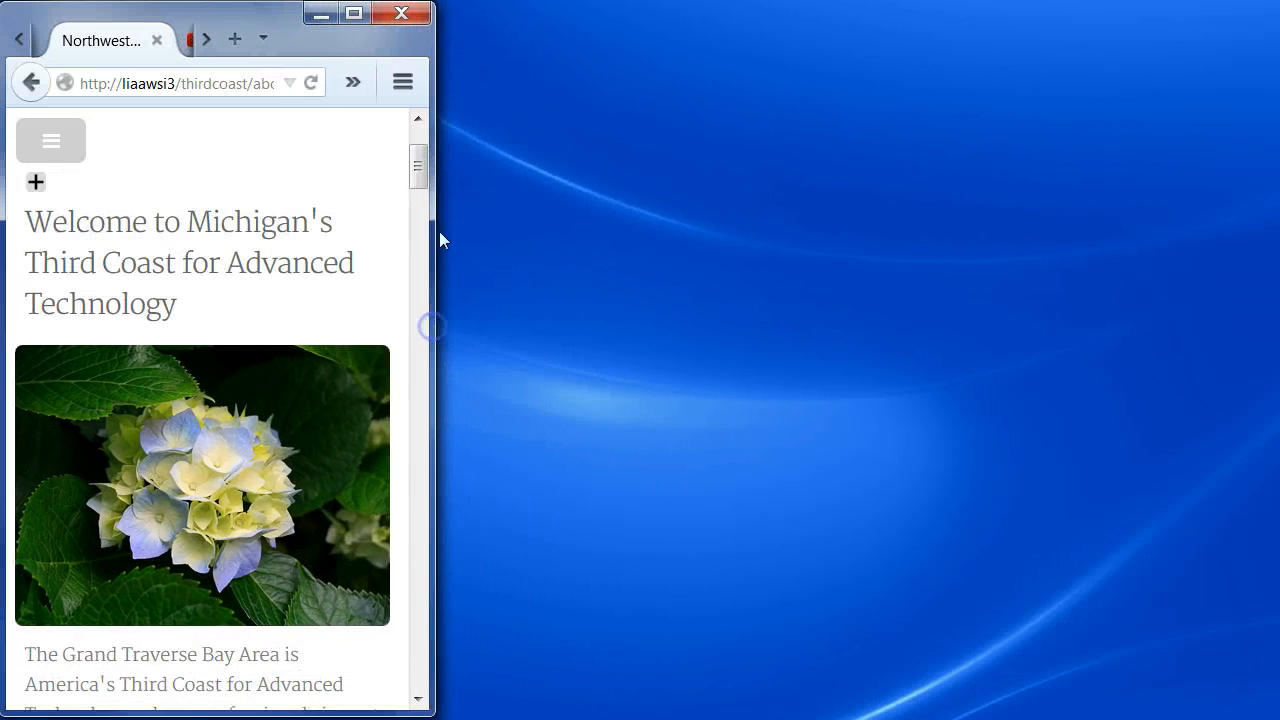
{"action": "left_click_drag", "start_coordinate": [420, 171], "coordinate": [422, 190]}
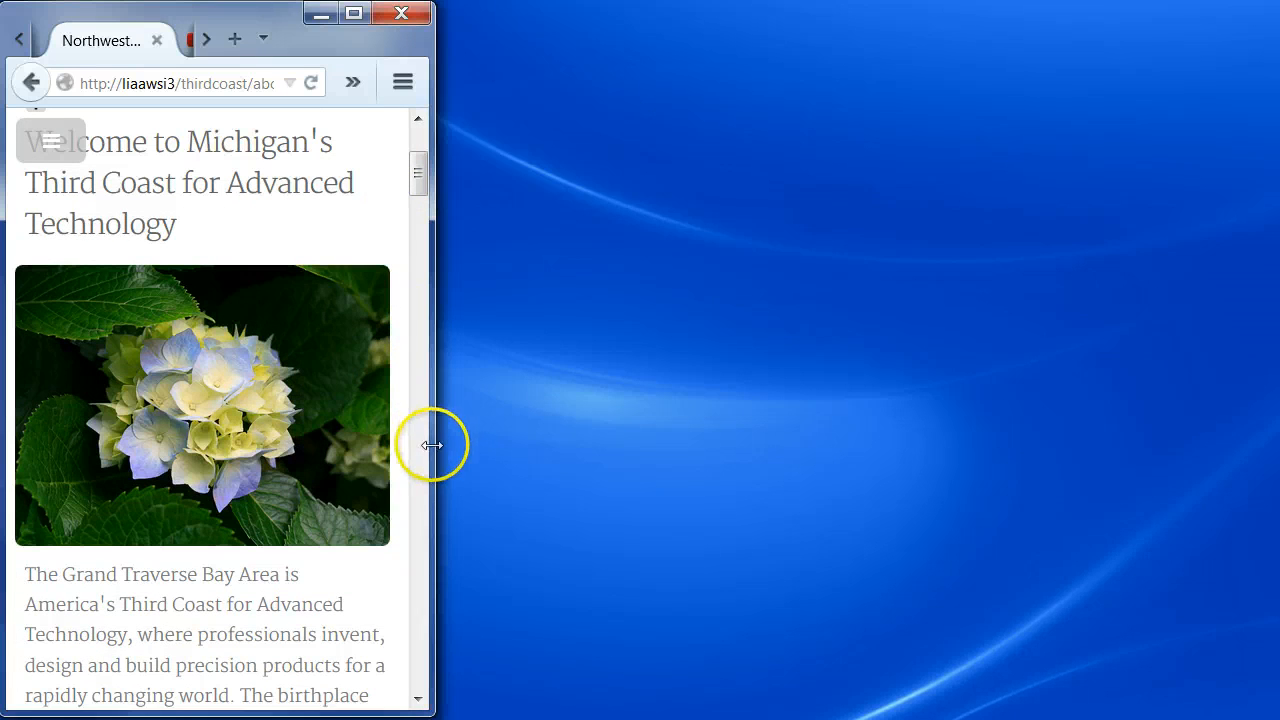
{"action": "left_click_drag", "start_coordinate": [433, 447], "coordinate": [1270, 440]}
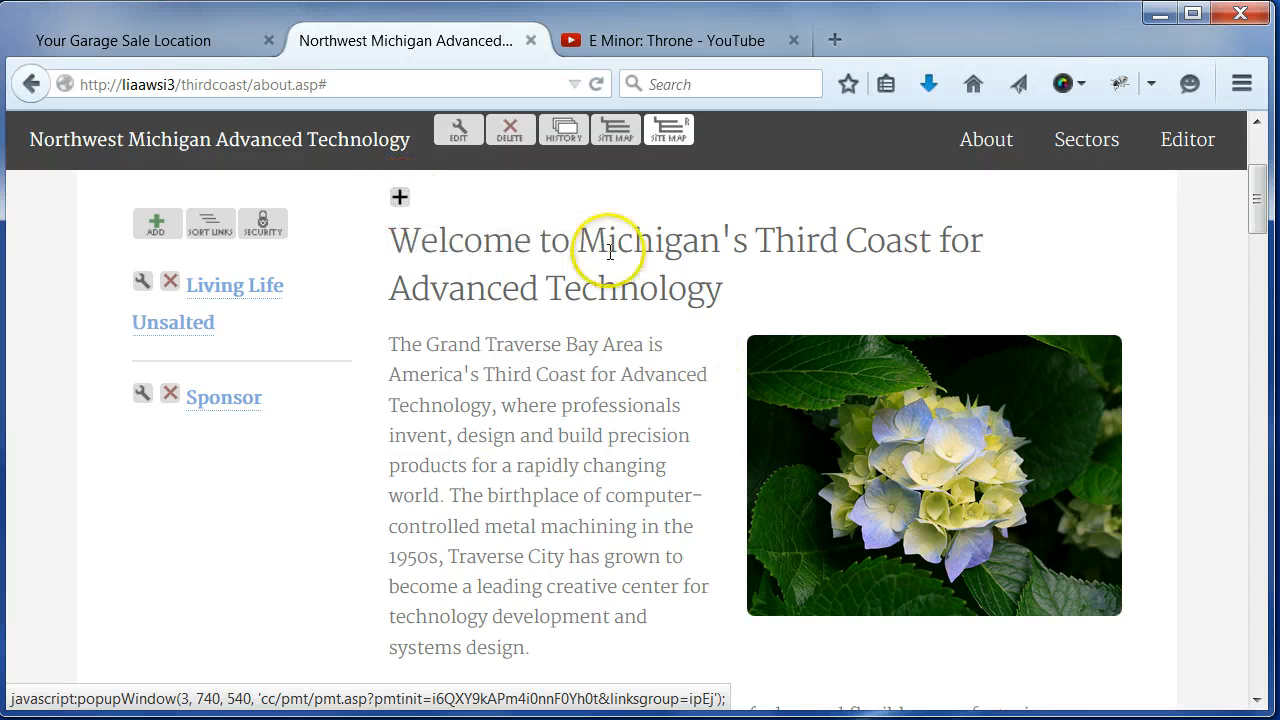
- Copy the image location of the hydrangea picture on the About page and open the page's main text area for editing
{"action": "right_click", "coordinate": [835, 412]}
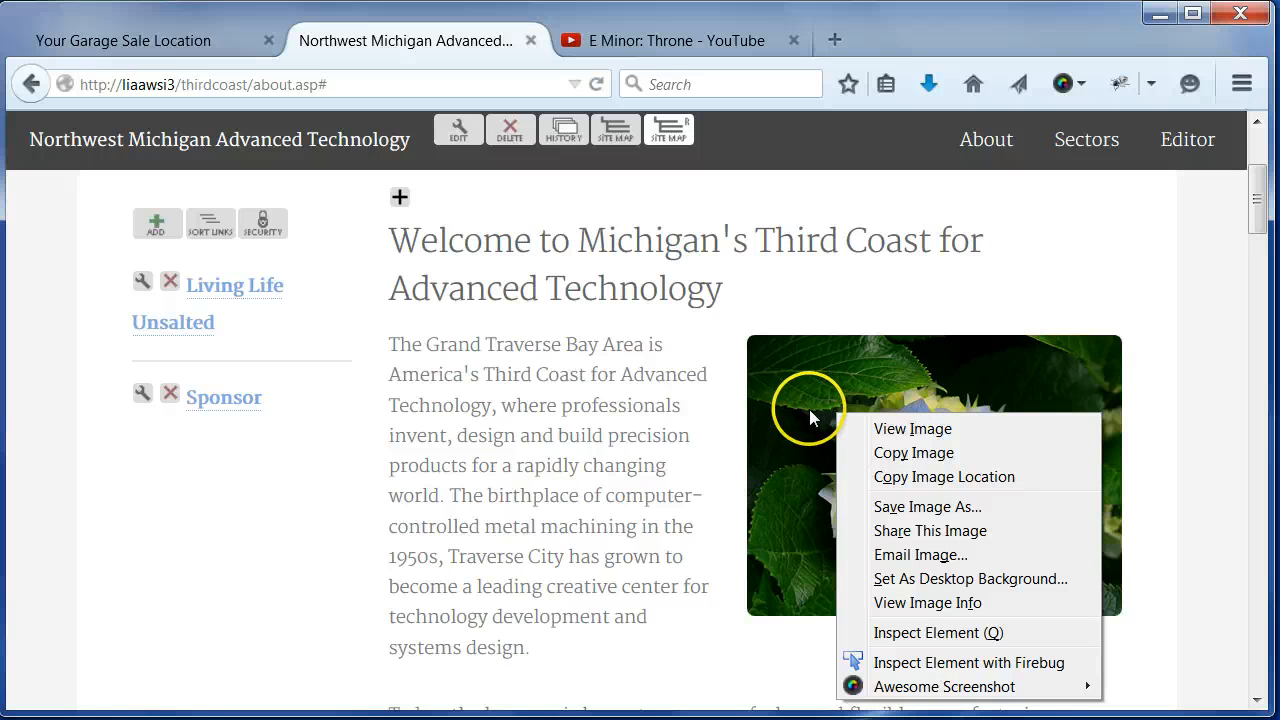
{"action": "left_click", "coordinate": [920, 480]}
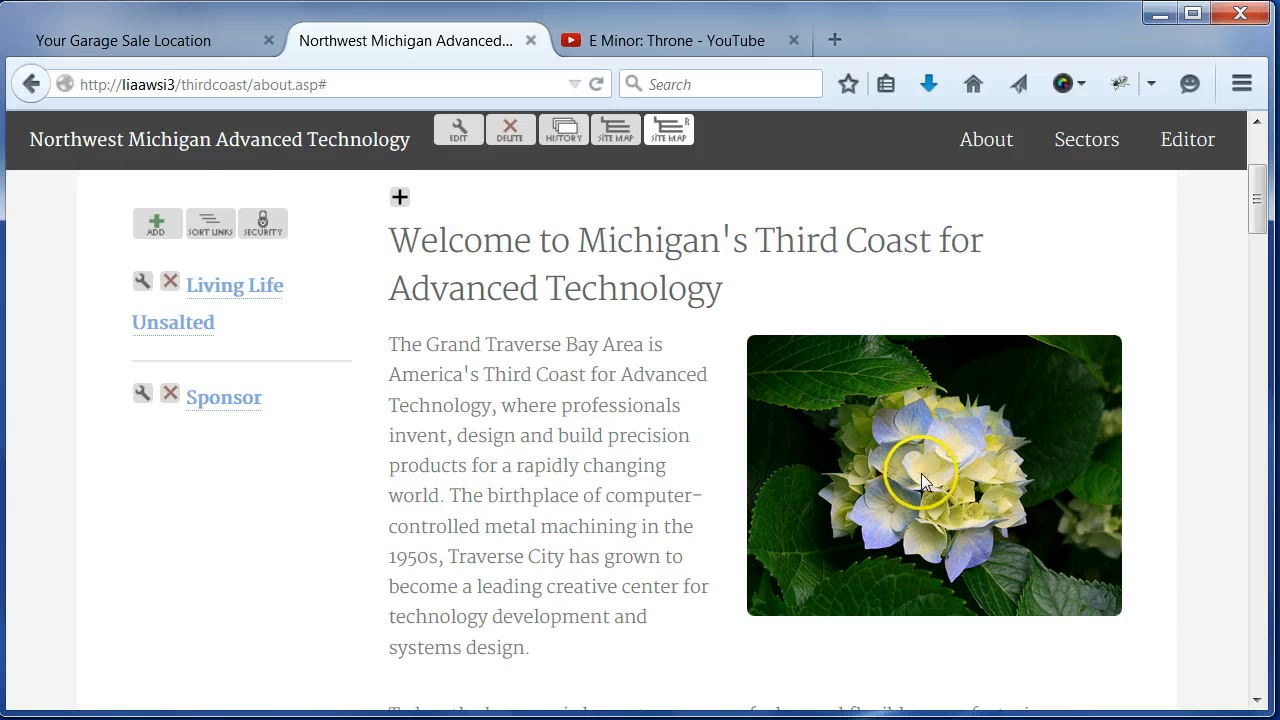
{"action": "left_click", "coordinate": [400, 200]}
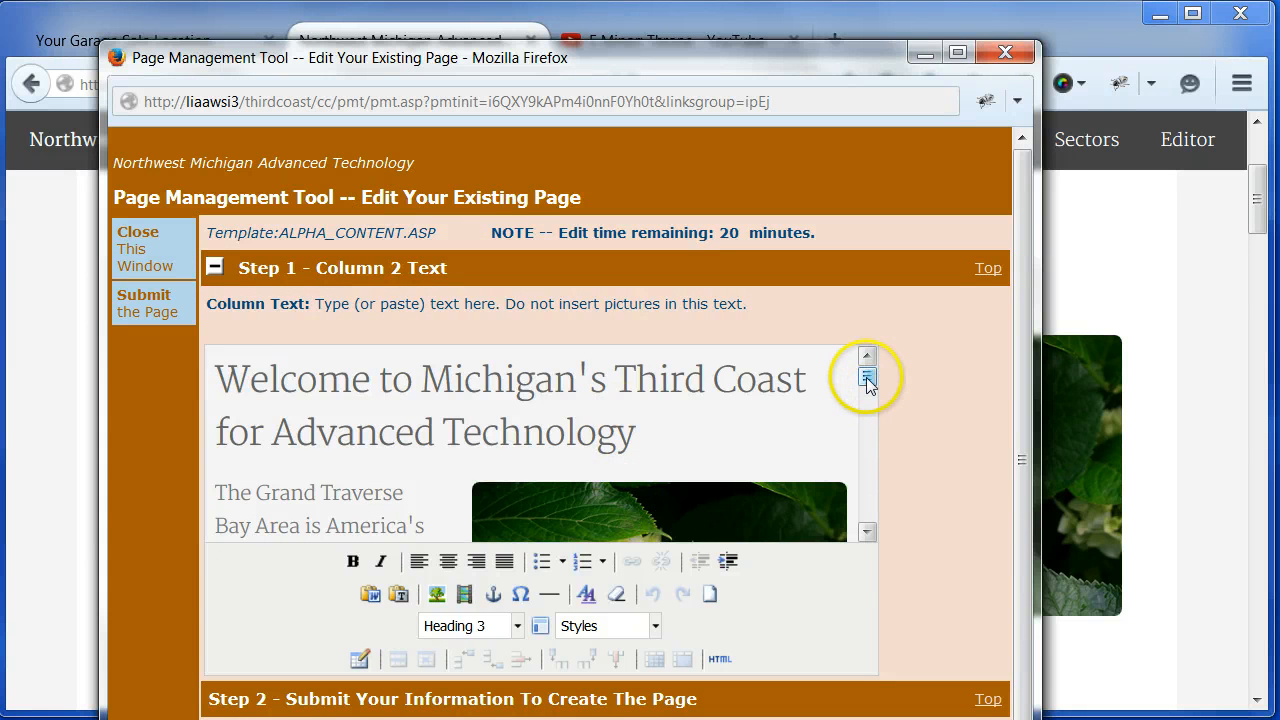
- Link the picture in the column text to the copied hydrangeas.jpg address, with the Lightbox Link class
{"action": "scroll", "coordinate": [867, 383], "scroll_direction": "down", "scroll_amount": 3}
{"action": "scroll", "coordinate": [820, 414], "scroll_direction": "up", "scroll_amount": 2}
{"action": "left_click", "coordinate": [720, 466]}
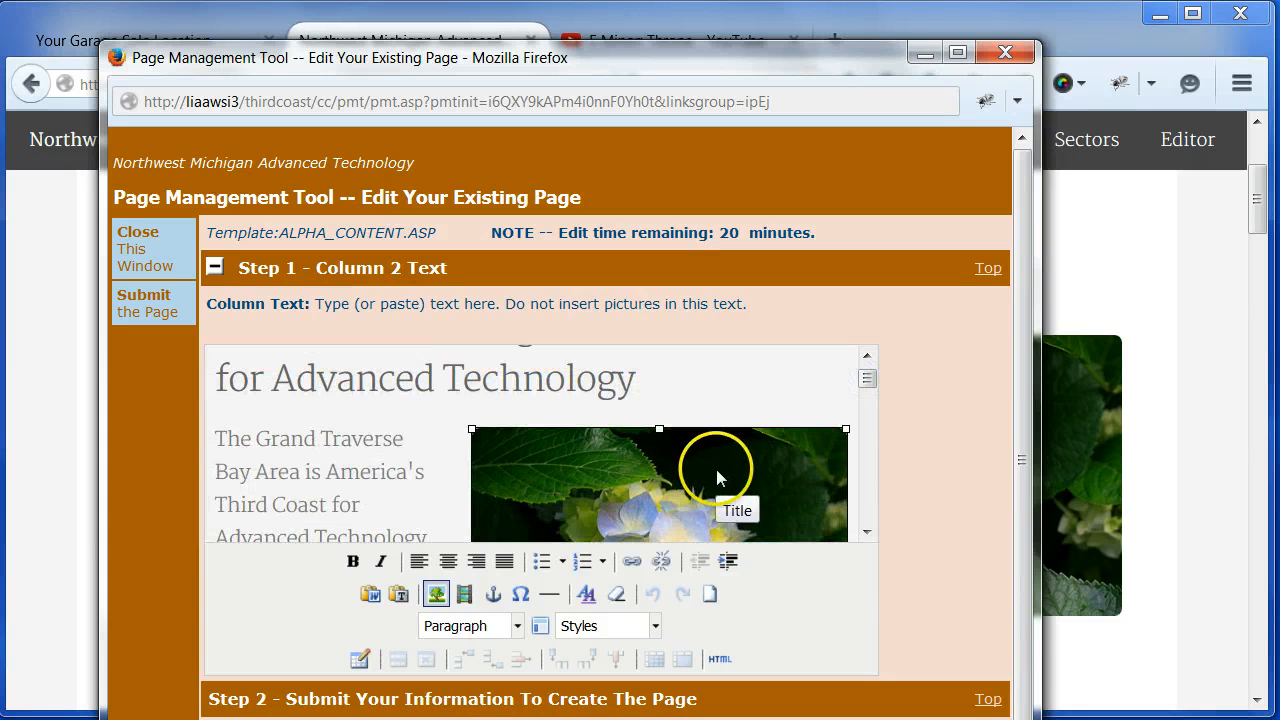
{"action": "left_click", "coordinate": [633, 564]}
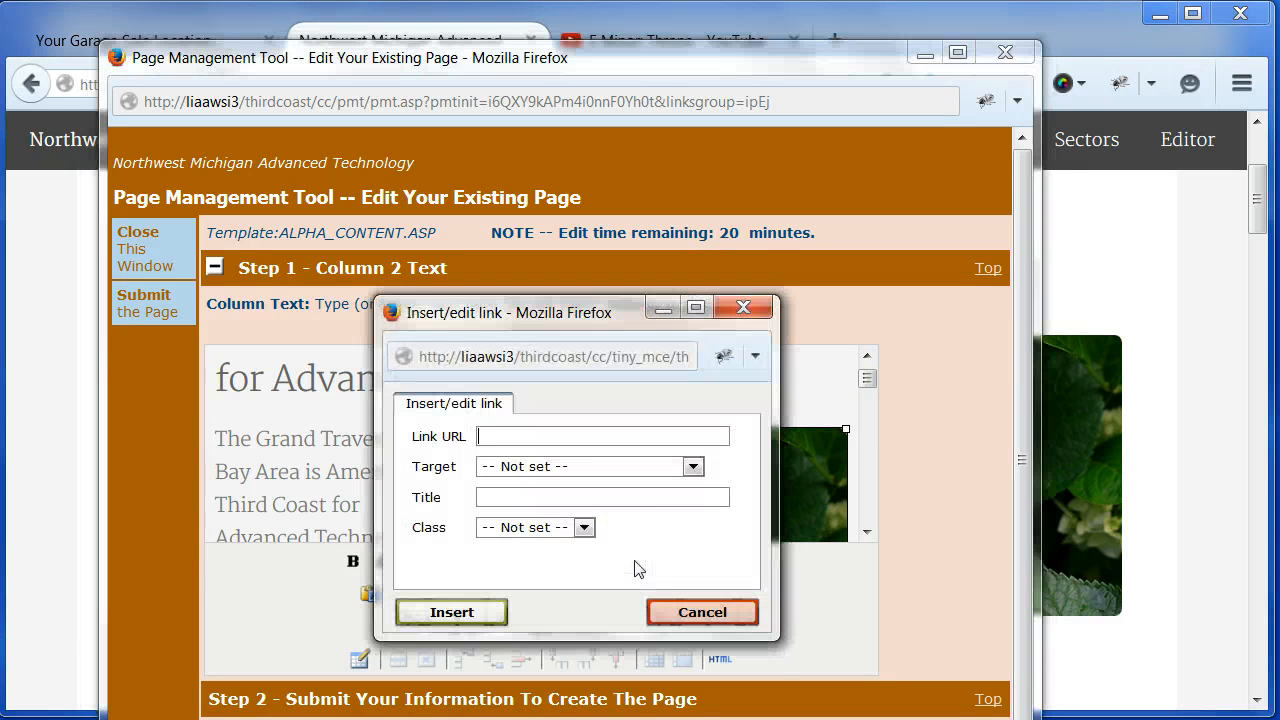
{"action": "left_click", "coordinate": [520, 437]}
{"action": "right_click", "coordinate": [502, 436]}
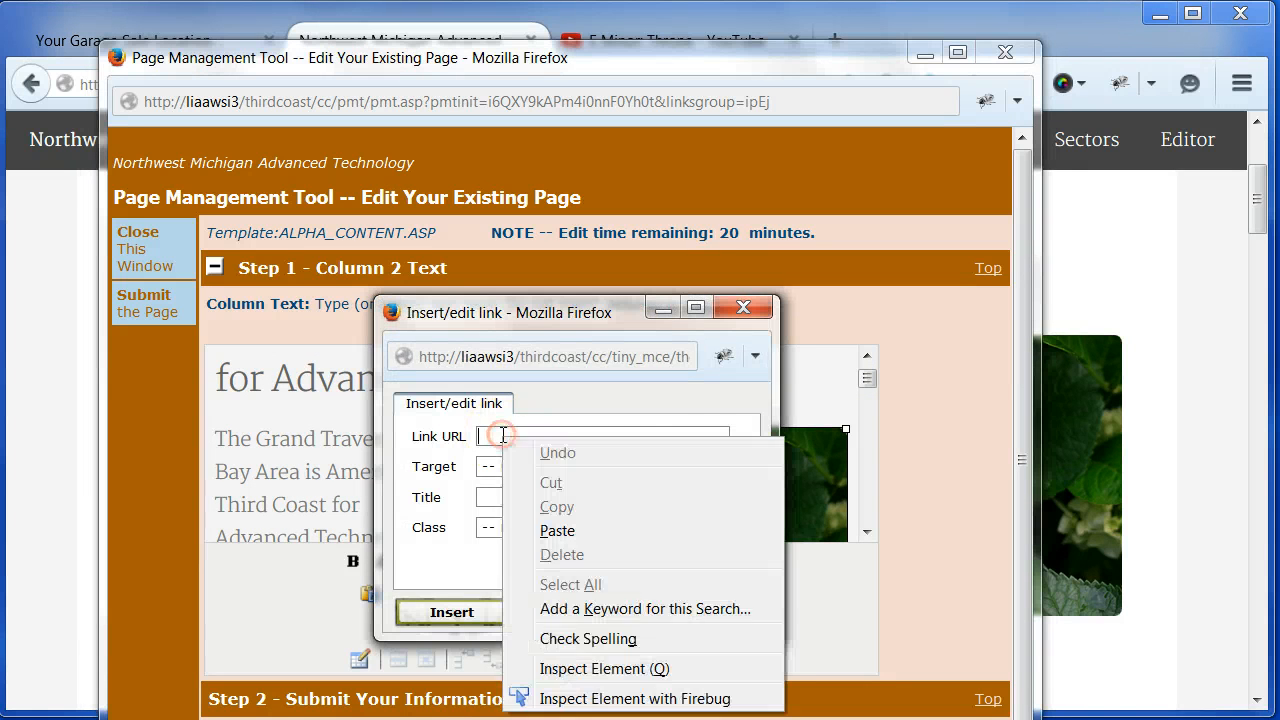
{"action": "left_click", "coordinate": [557, 530]}
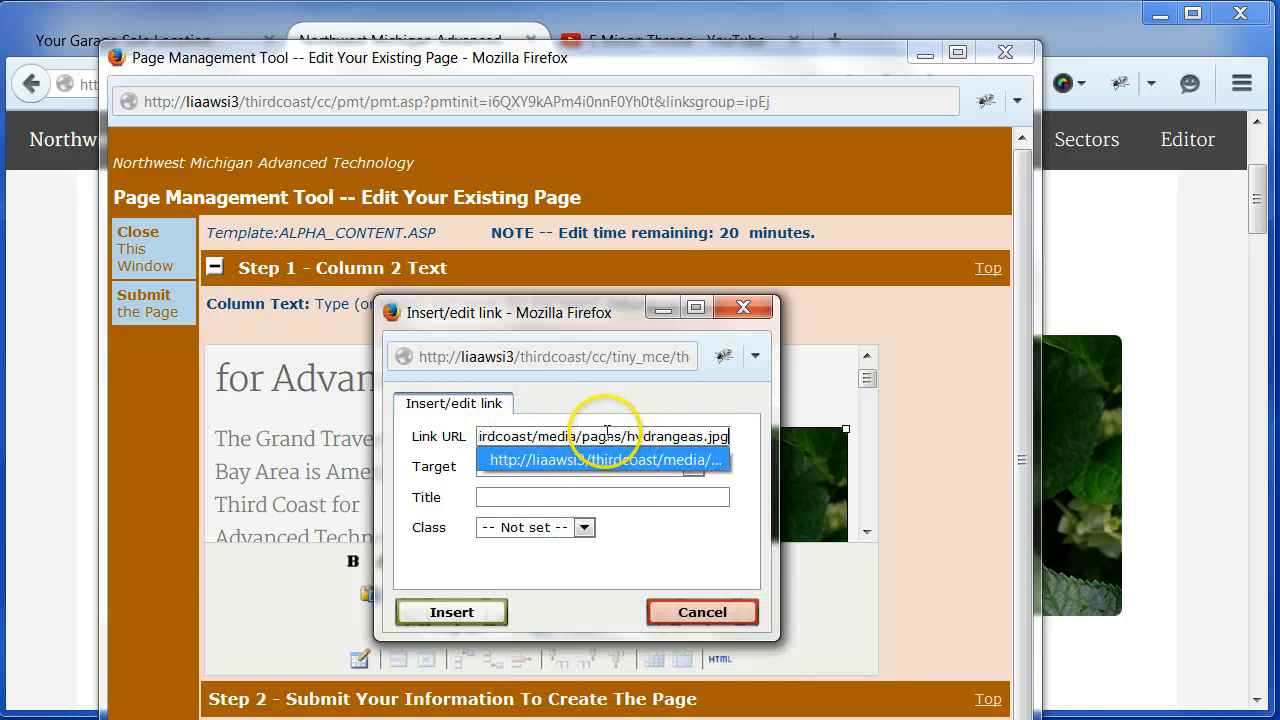
{"action": "left_click", "coordinate": [584, 528]}
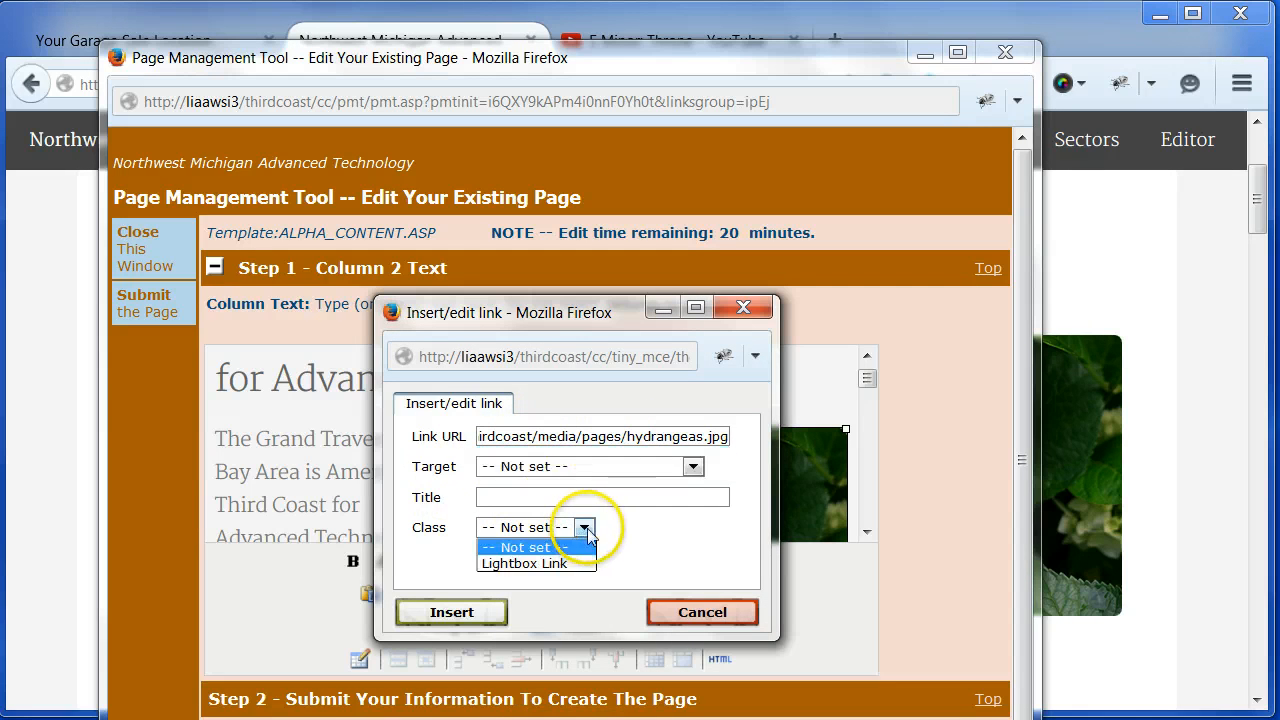
{"action": "left_click", "coordinate": [541, 566]}
{"action": "left_click", "coordinate": [451, 612]}
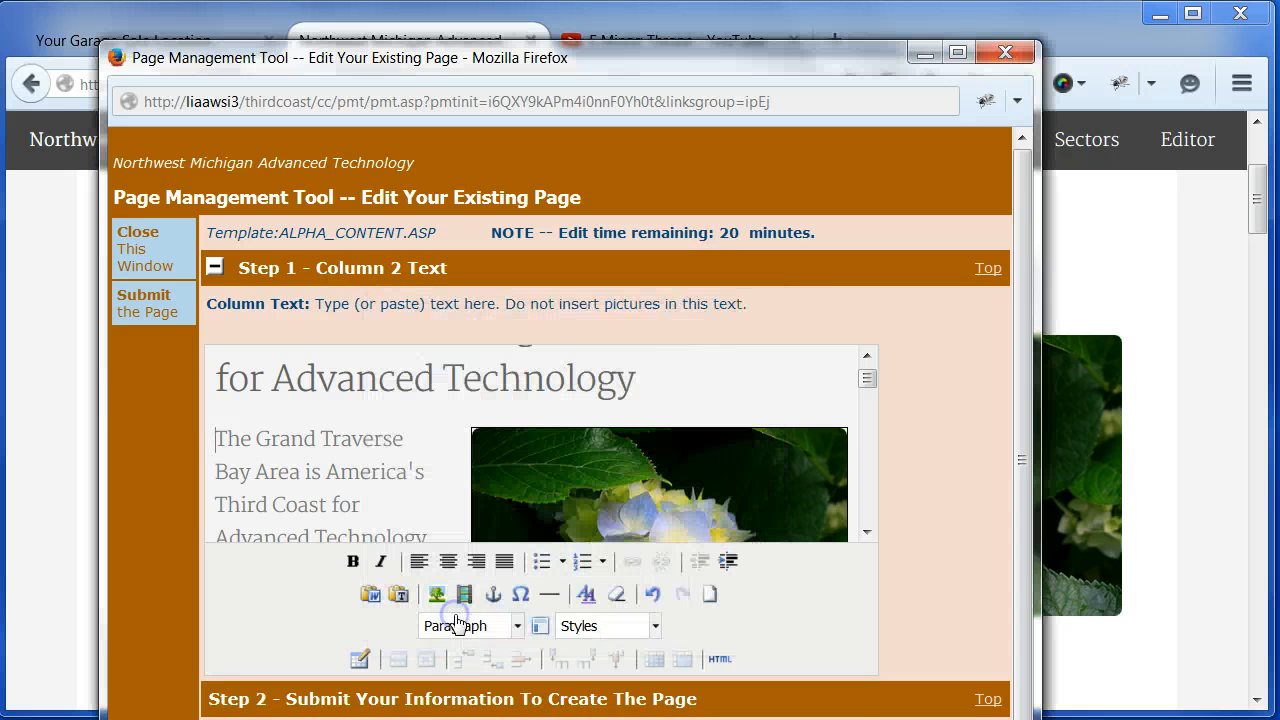
- Submit the edited page and close the page management window
{"action": "left_click_drag", "start_coordinate": [696, 66], "coordinate": [702, 29]}
{"action": "left_click", "coordinate": [962, 674]}
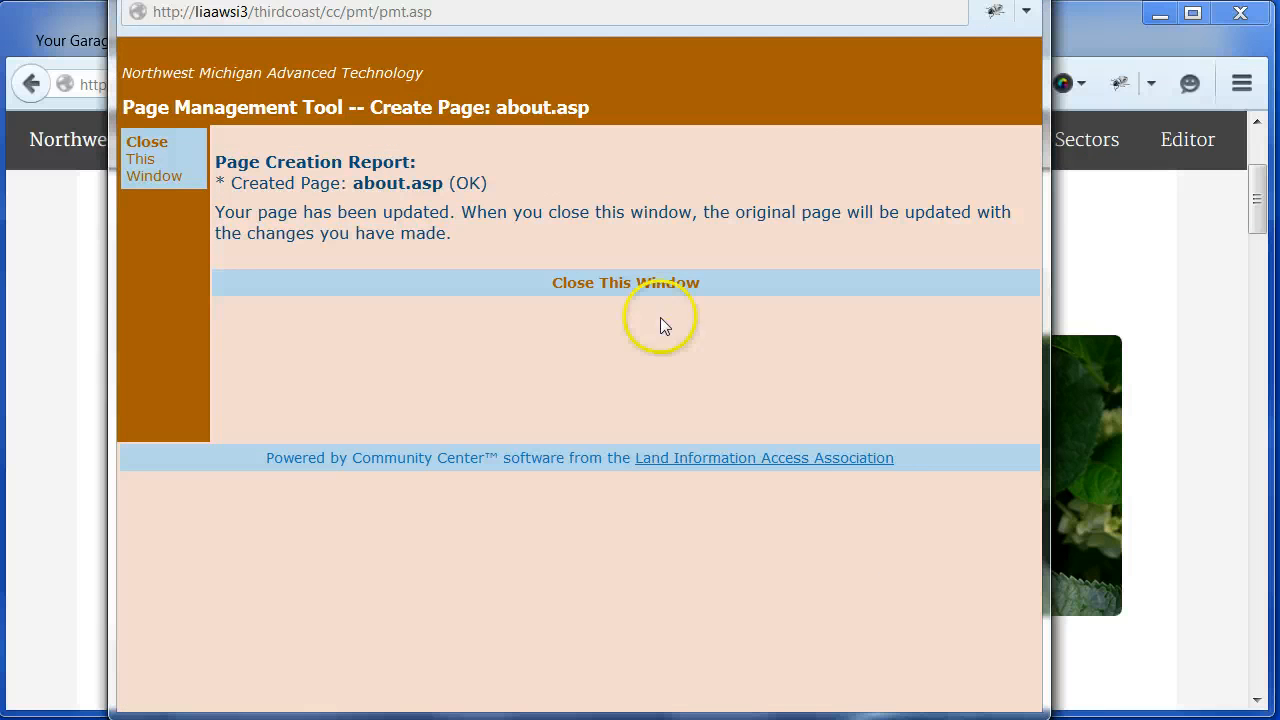
{"action": "left_click", "coordinate": [629, 285]}
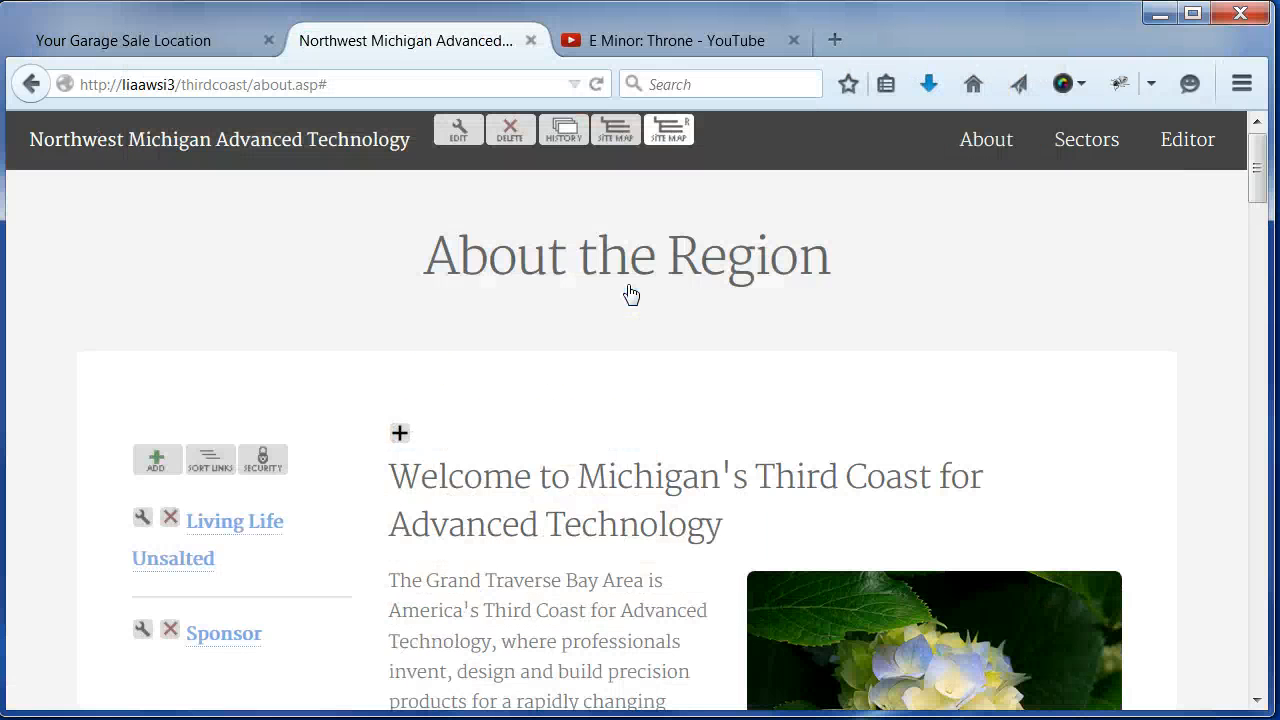
- Check the picture's lightbox enlargement on the published About page and close it
{"action": "left_click_drag", "start_coordinate": [1261, 165], "coordinate": [1261, 203]}
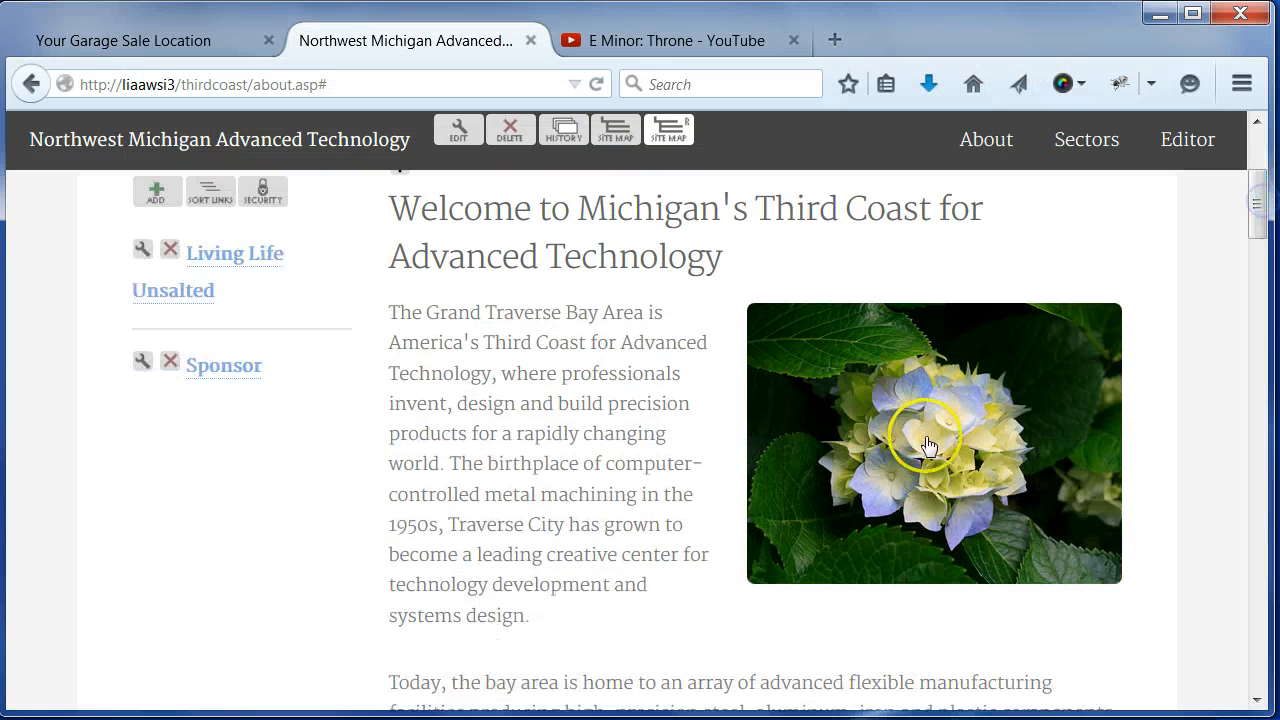
{"action": "left_click", "coordinate": [928, 445]}
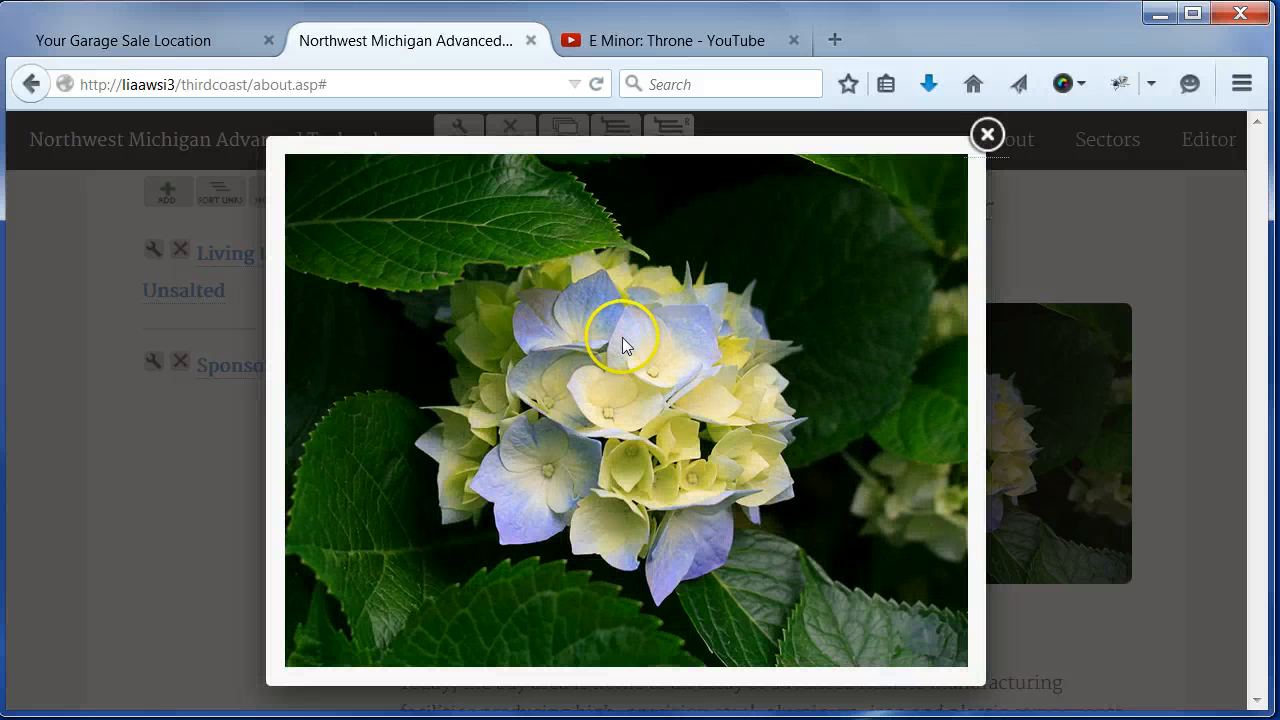
{"action": "left_click", "coordinate": [990, 134]}
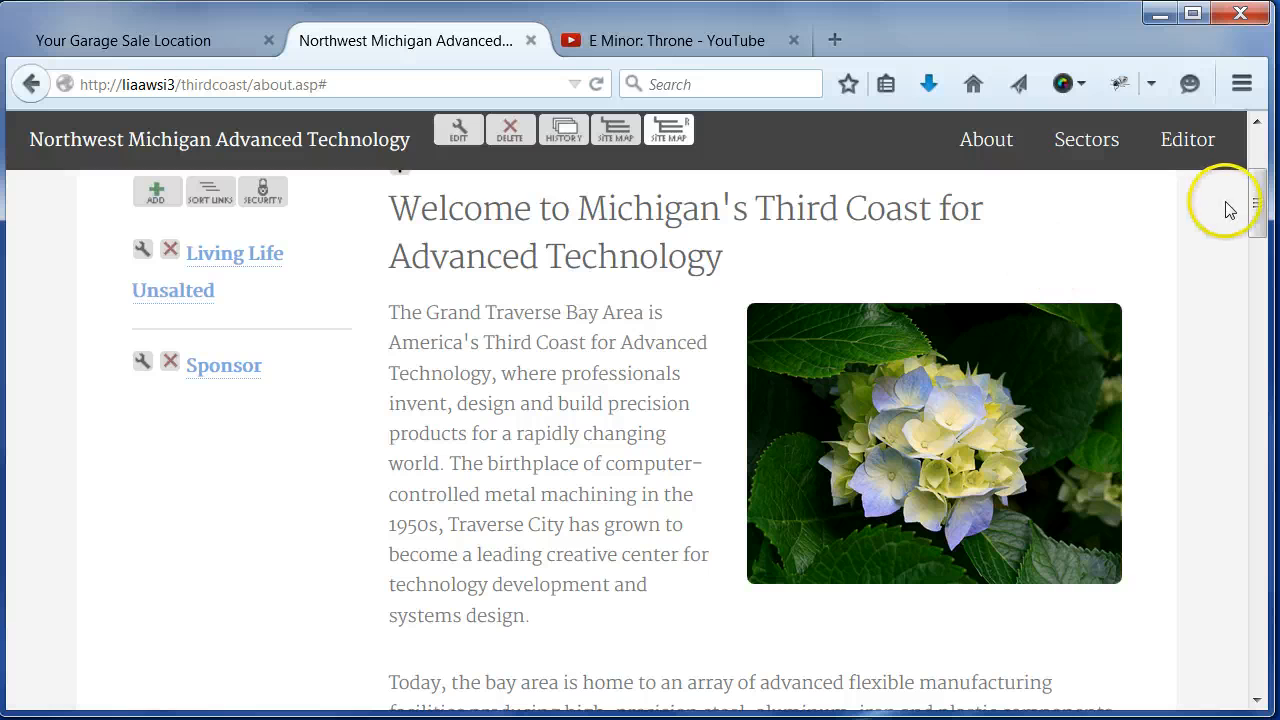
- Reopen the About page's main text area for editing and delete the right-floated picture from the column text
{"action": "left_click_drag", "start_coordinate": [1258, 222], "coordinate": [1258, 215]}
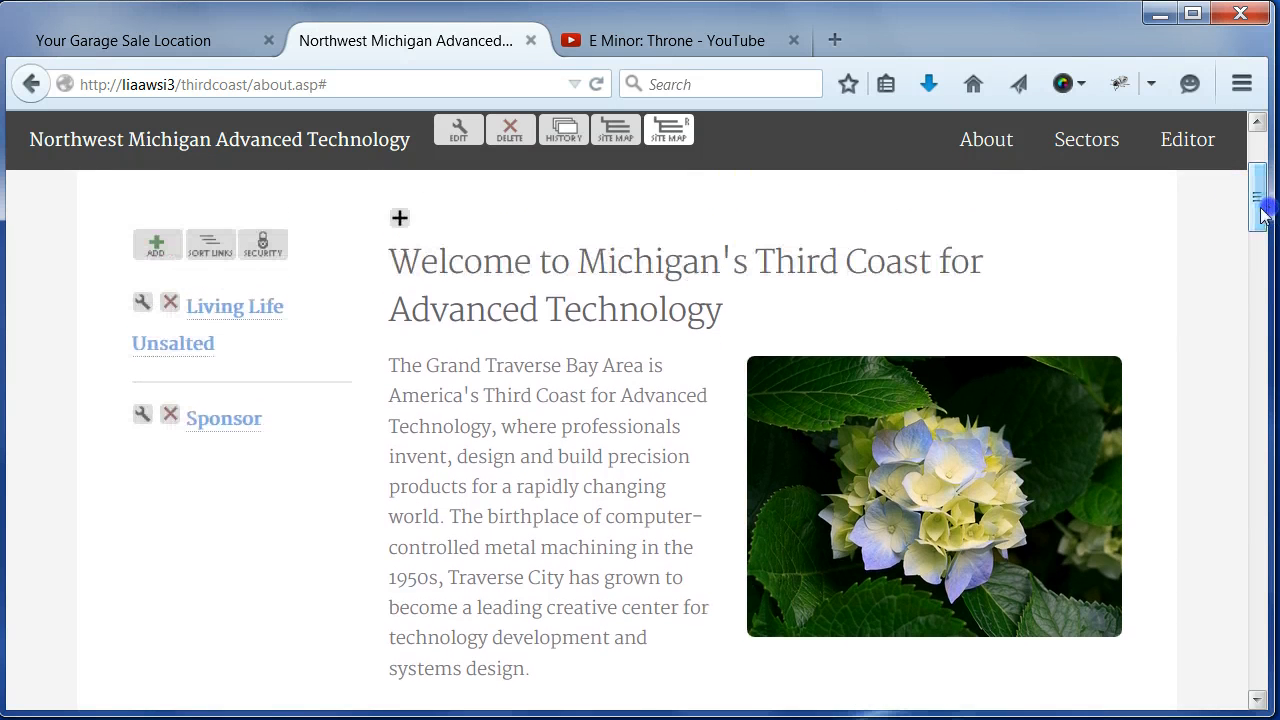
{"action": "left_click", "coordinate": [399, 219]}
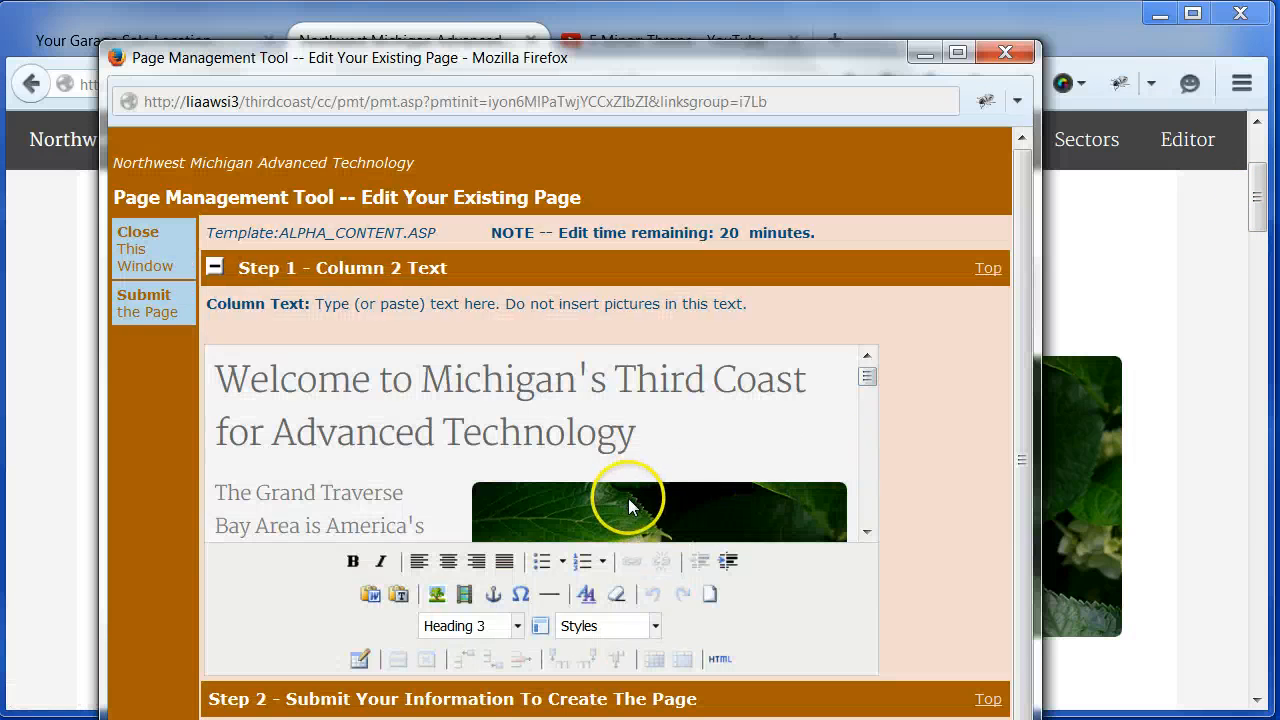
{"action": "left_click", "coordinate": [632, 503]}
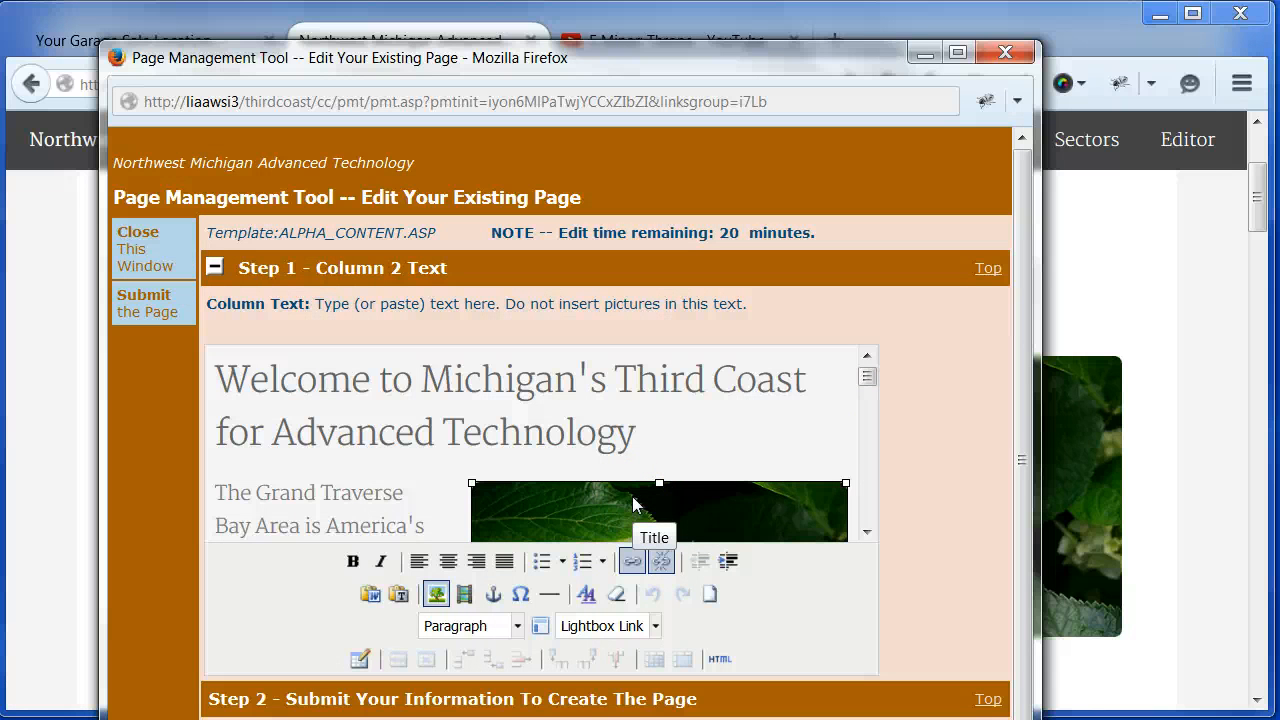
{"action": "key", "text": "Delete"}
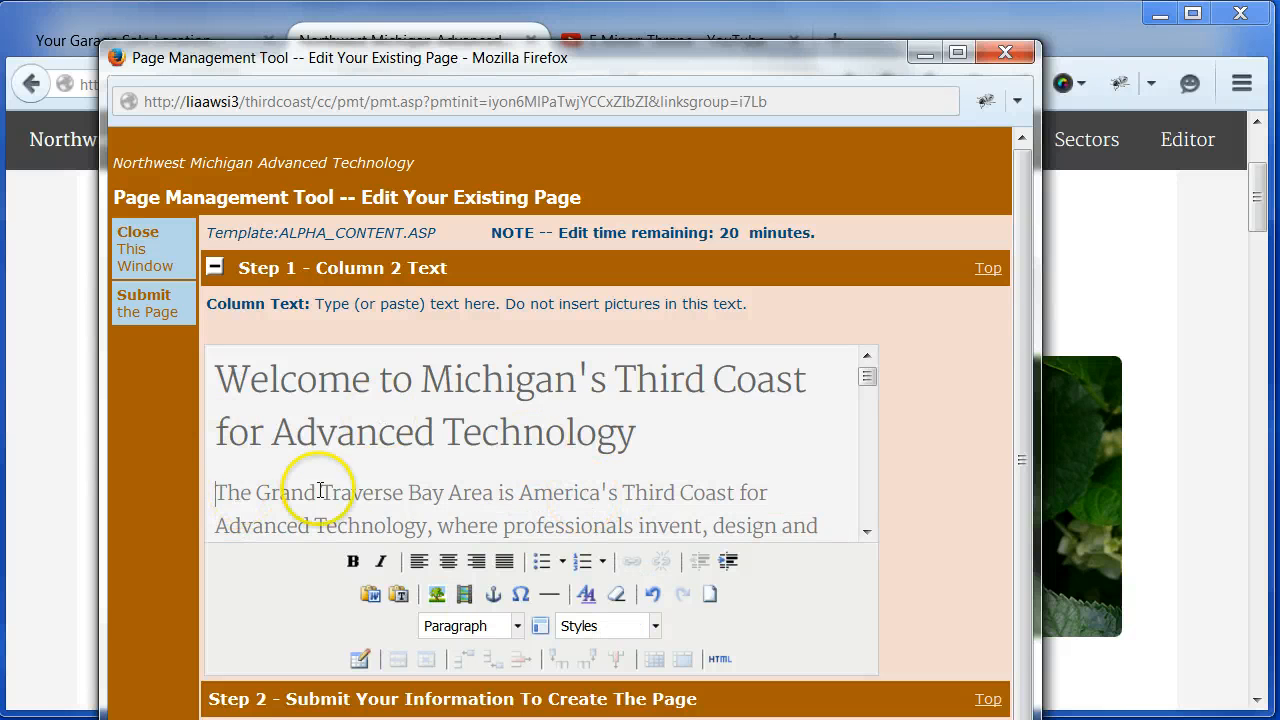
- Insert the Add Full Width Picture predefined template before the first paragraph, which begins "The Grand Traverse Bay Area"
{"action": "left_click", "coordinate": [216, 491]}
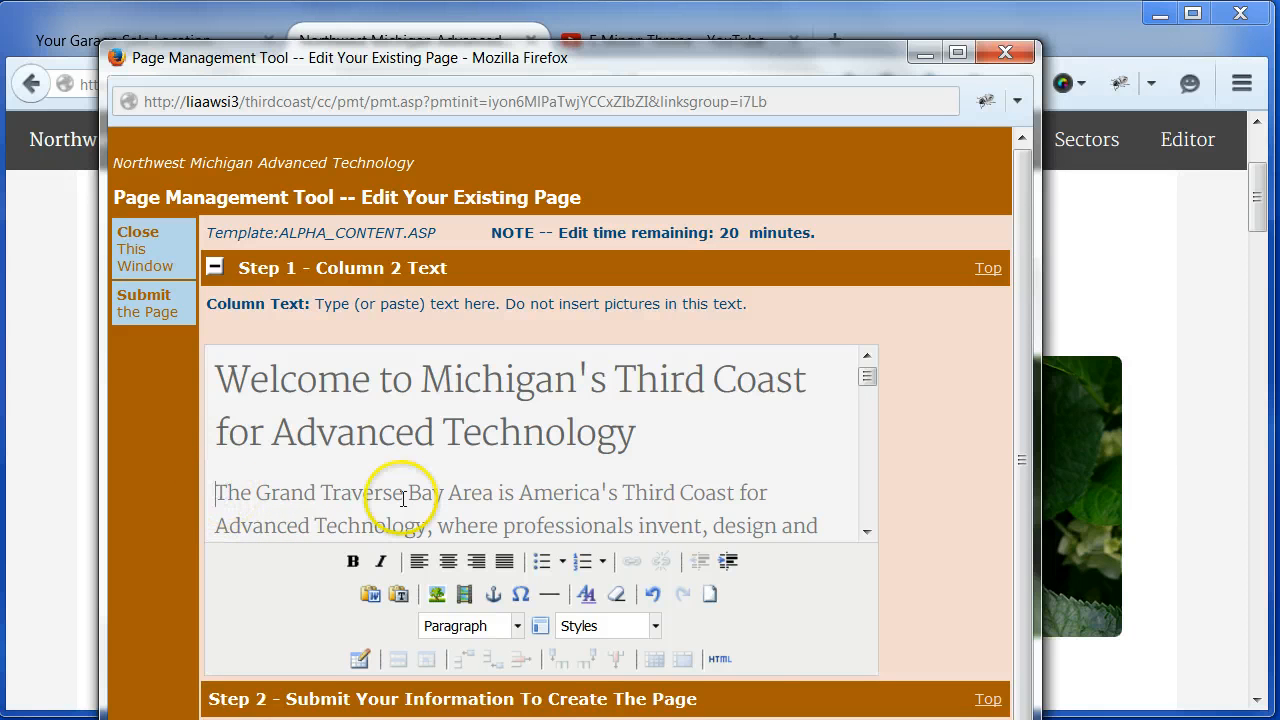
{"action": "left_click", "coordinate": [541, 627]}
{"action": "left_click", "coordinate": [374, 194]}
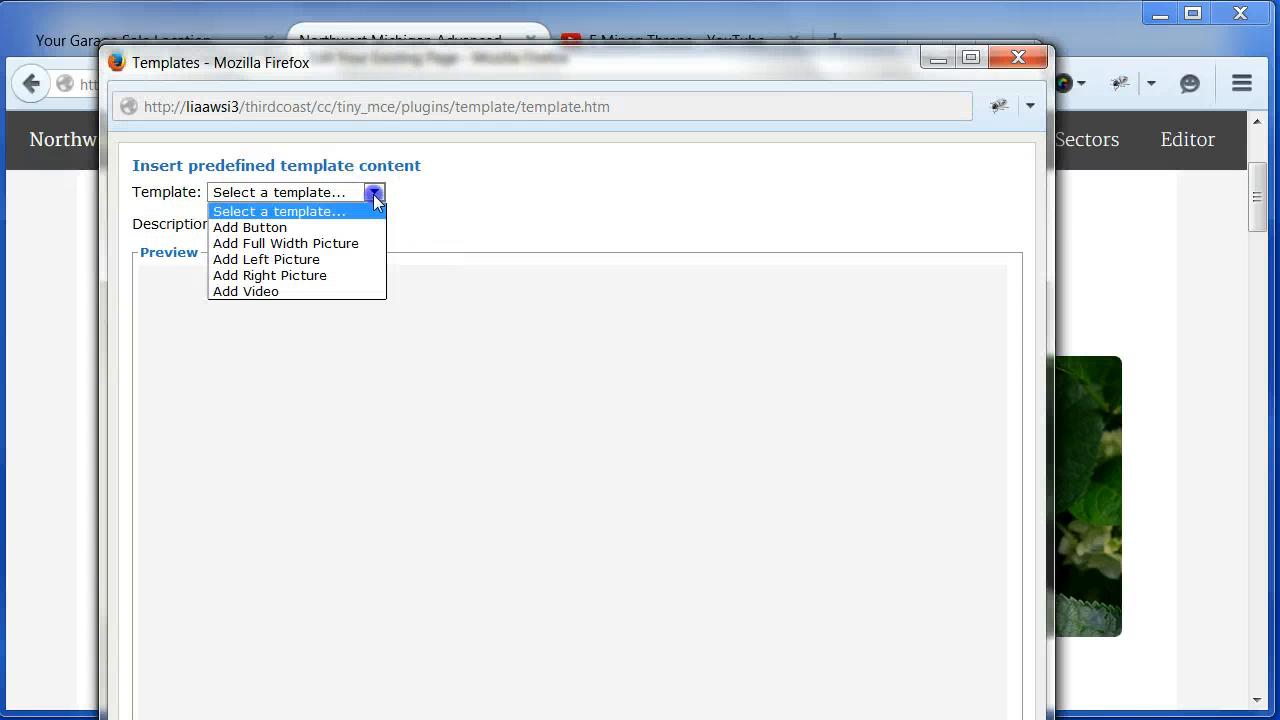
{"action": "left_click", "coordinate": [282, 245]}
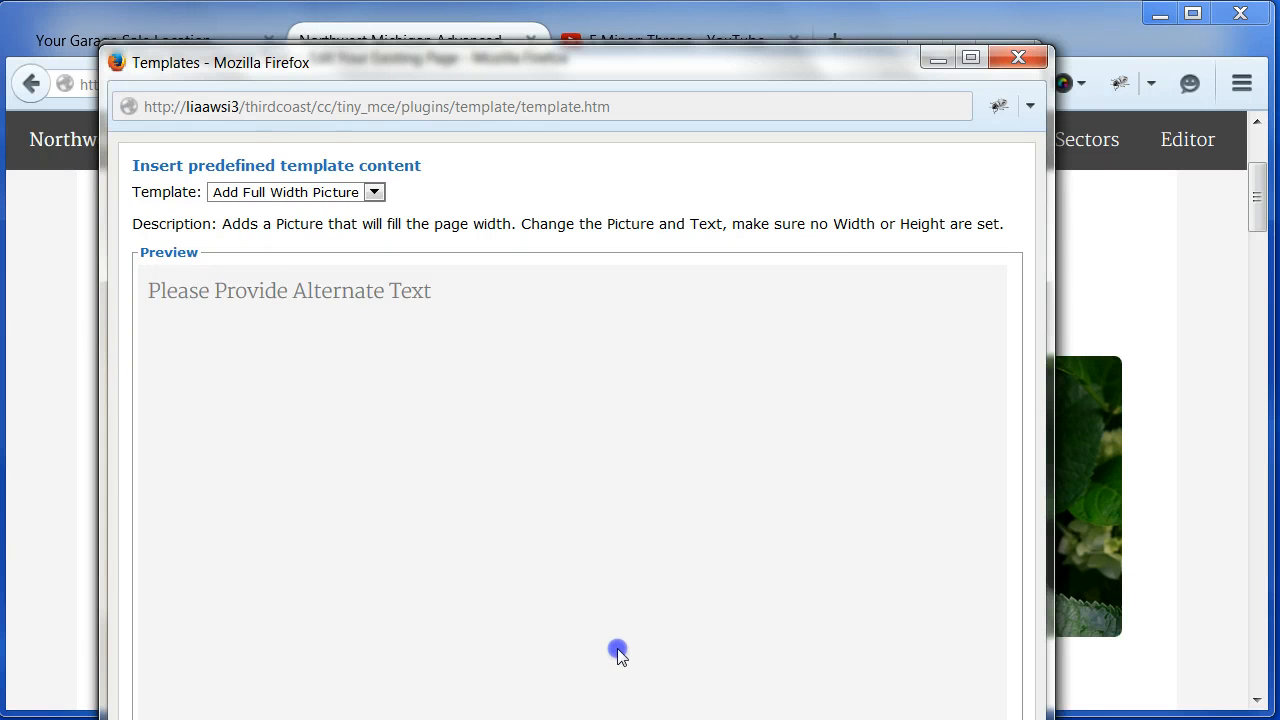
{"action": "left_click_drag", "start_coordinate": [596, 719], "coordinate": [596, 636]}
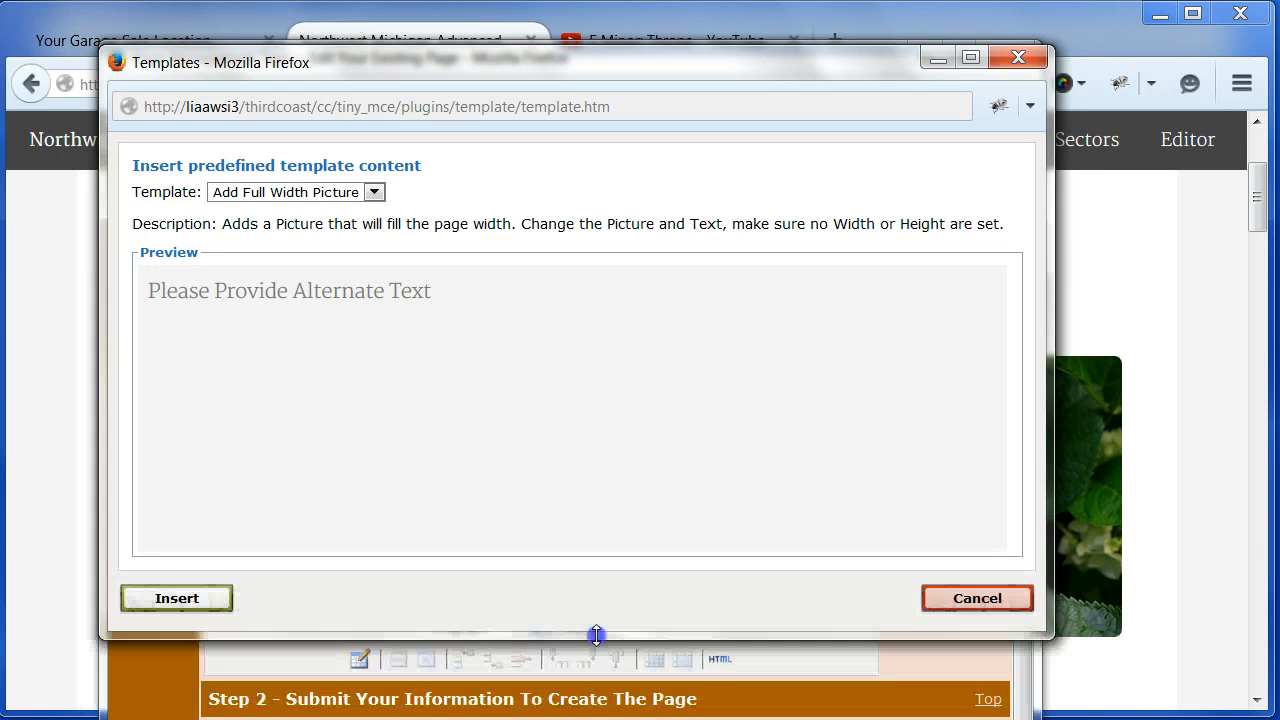
{"action": "left_click", "coordinate": [190, 600]}
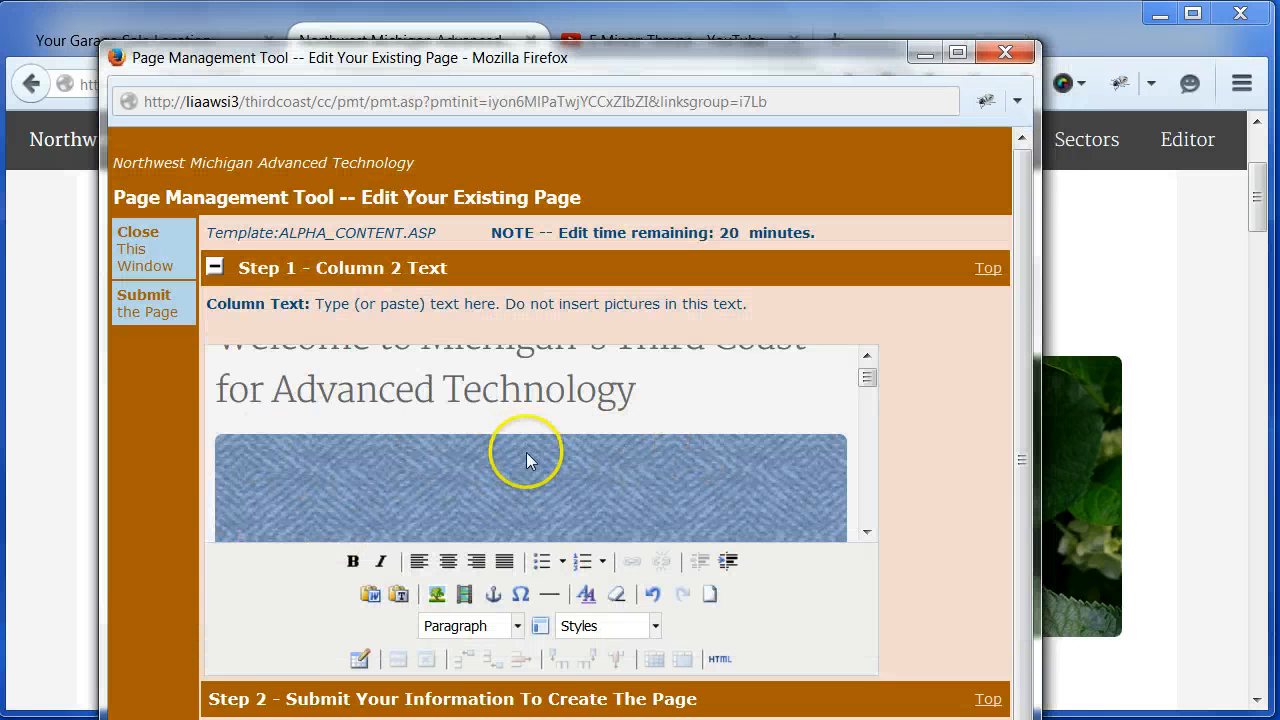
- Replace the template's placeholder picture with hydrangeas.jpg from the image list
{"action": "left_click", "coordinate": [523, 482]}
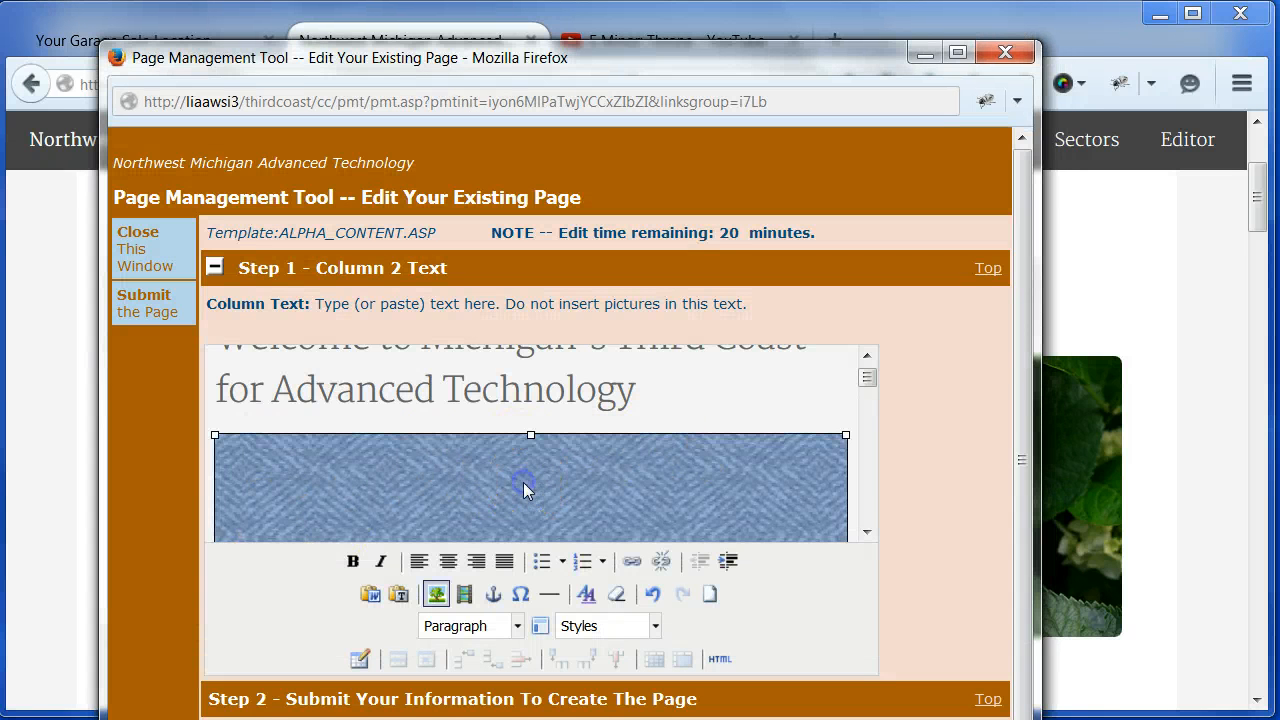
{"action": "left_click", "coordinate": [437, 594]}
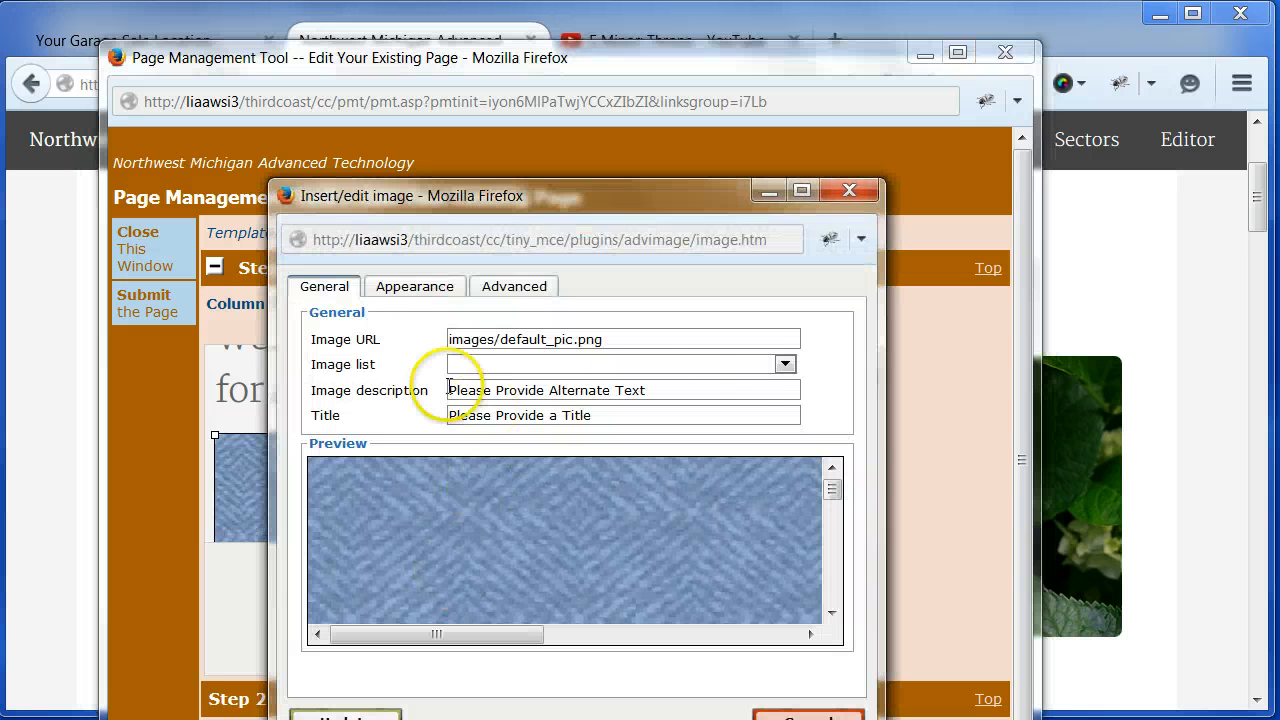
{"action": "left_click", "coordinate": [784, 364]}
{"action": "left_click", "coordinate": [493, 396]}
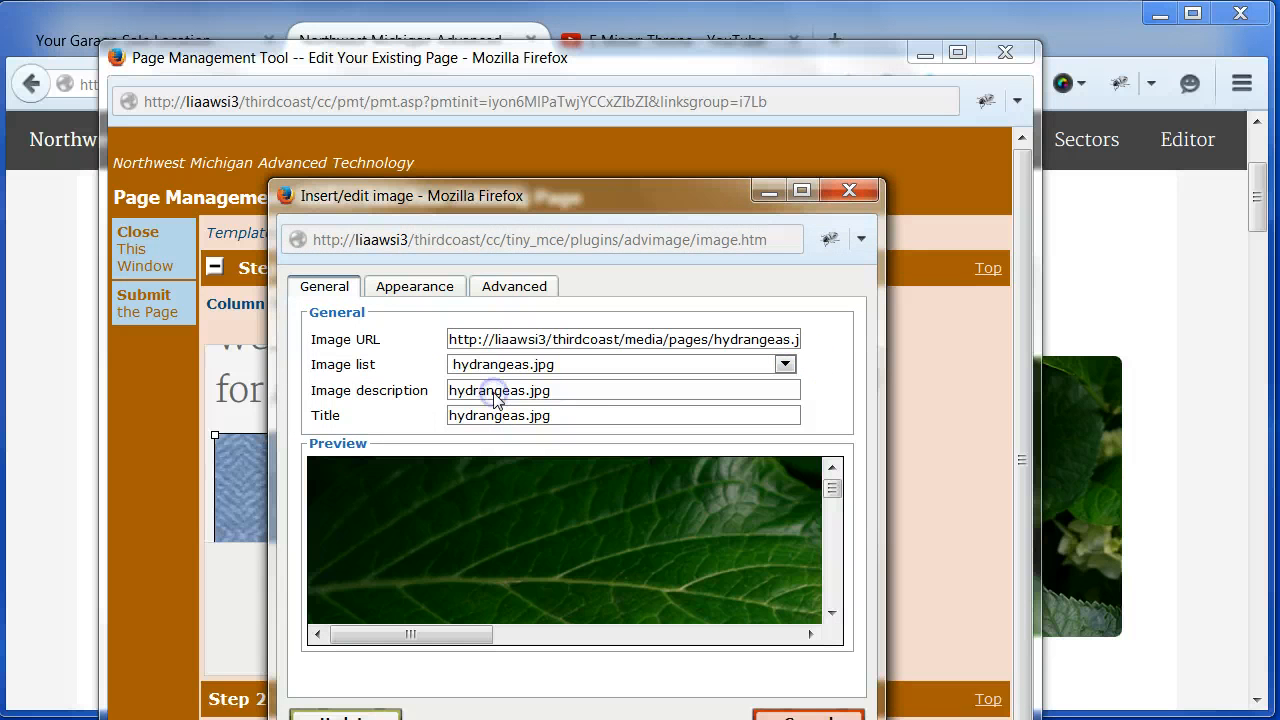
- Set the full-width picture's image description to "Description" and its title to "Title"
{"action": "left_click_drag", "start_coordinate": [563, 393], "coordinate": [425, 397]}
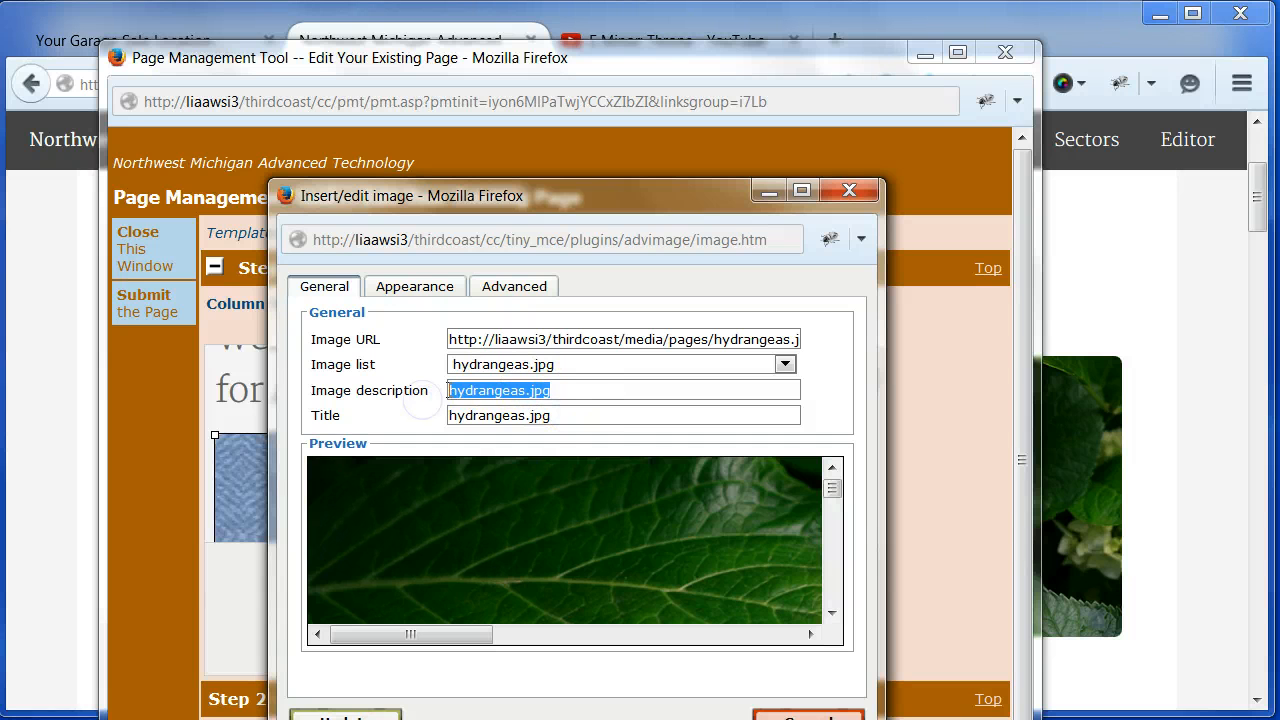
{"action": "type", "text": "Description"}
{"action": "key", "text": "Tab"}
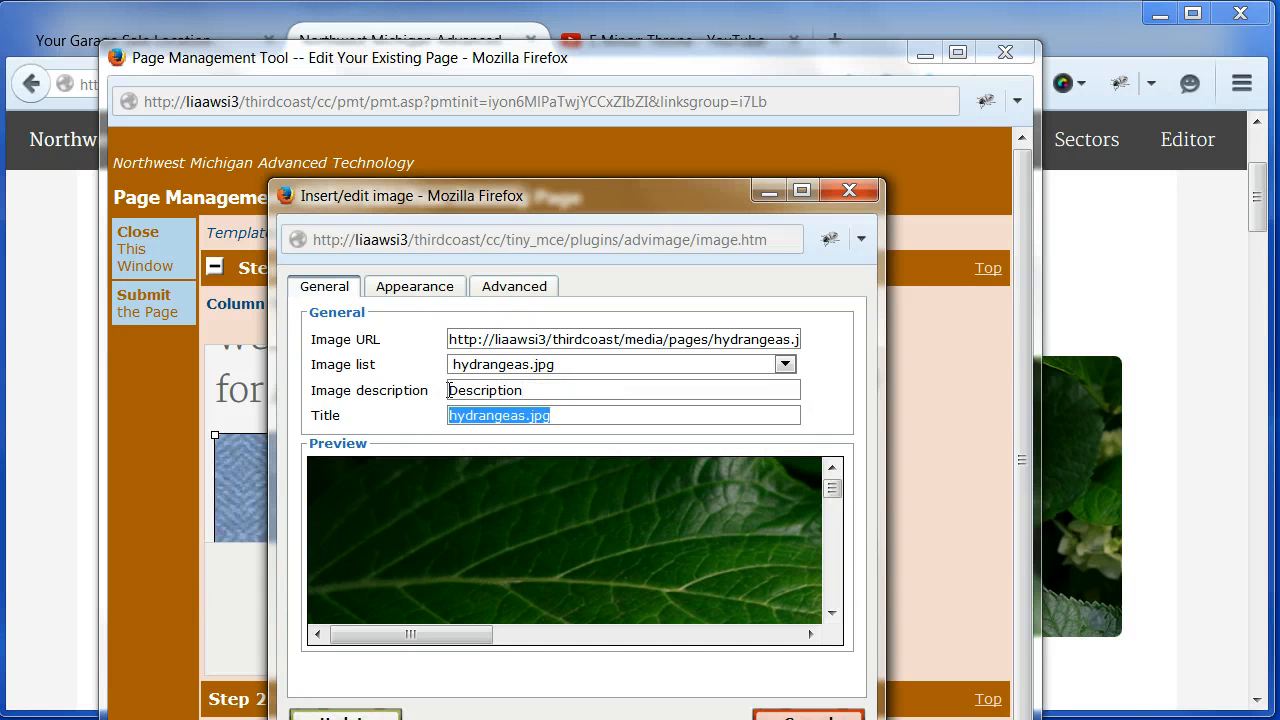
{"action": "type", "text": "Title"}
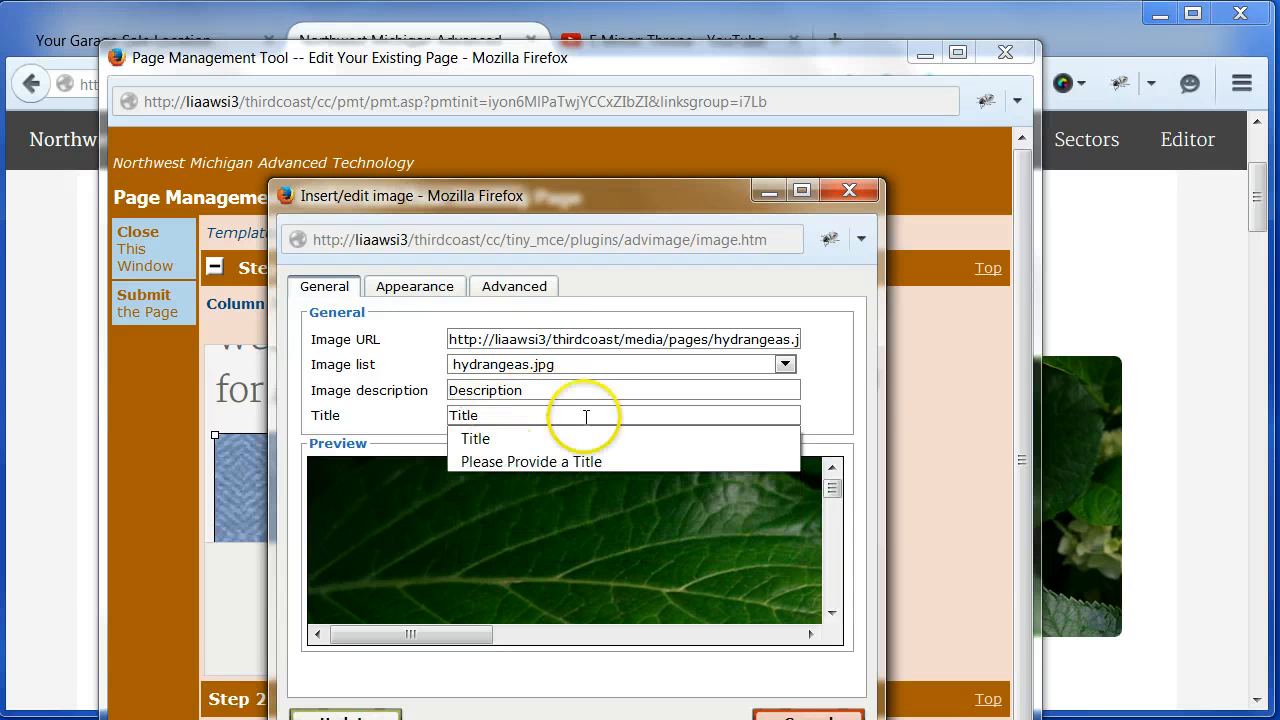
- Clear the full-width picture's width and height dimensions and apply the image changes
{"action": "left_click", "coordinate": [417, 290]}
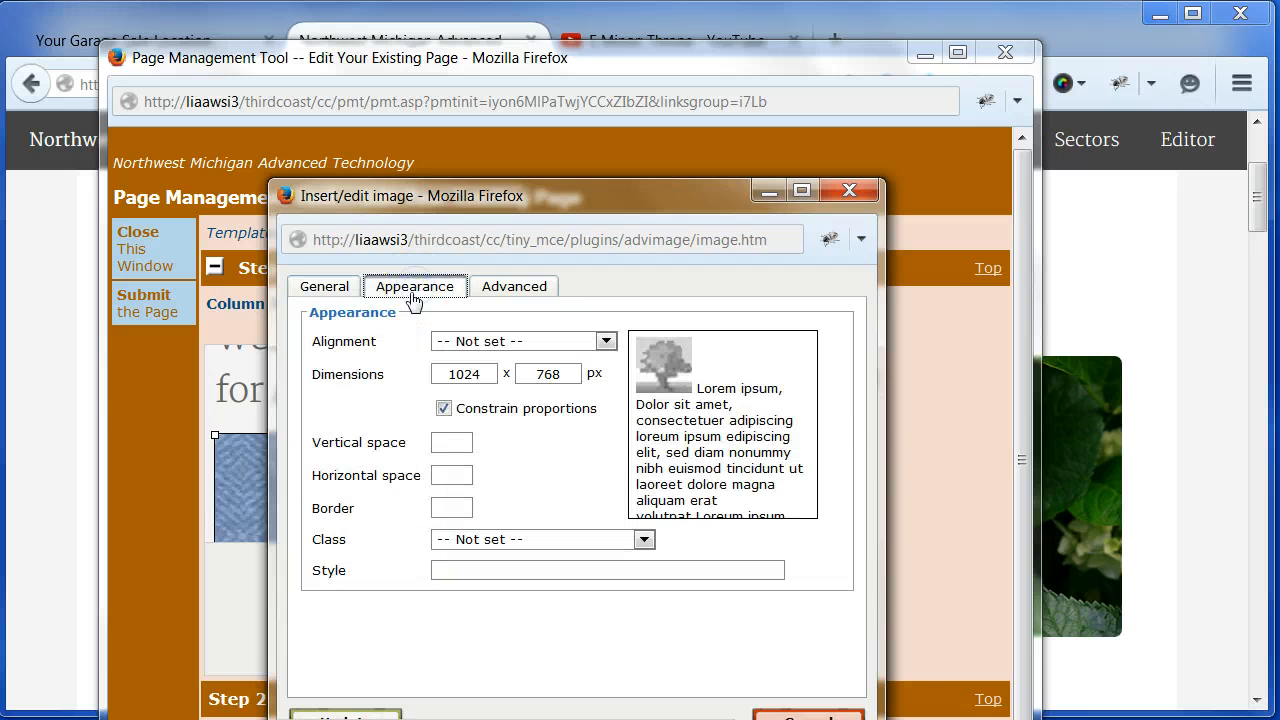
{"action": "double_click", "coordinate": [462, 377]}
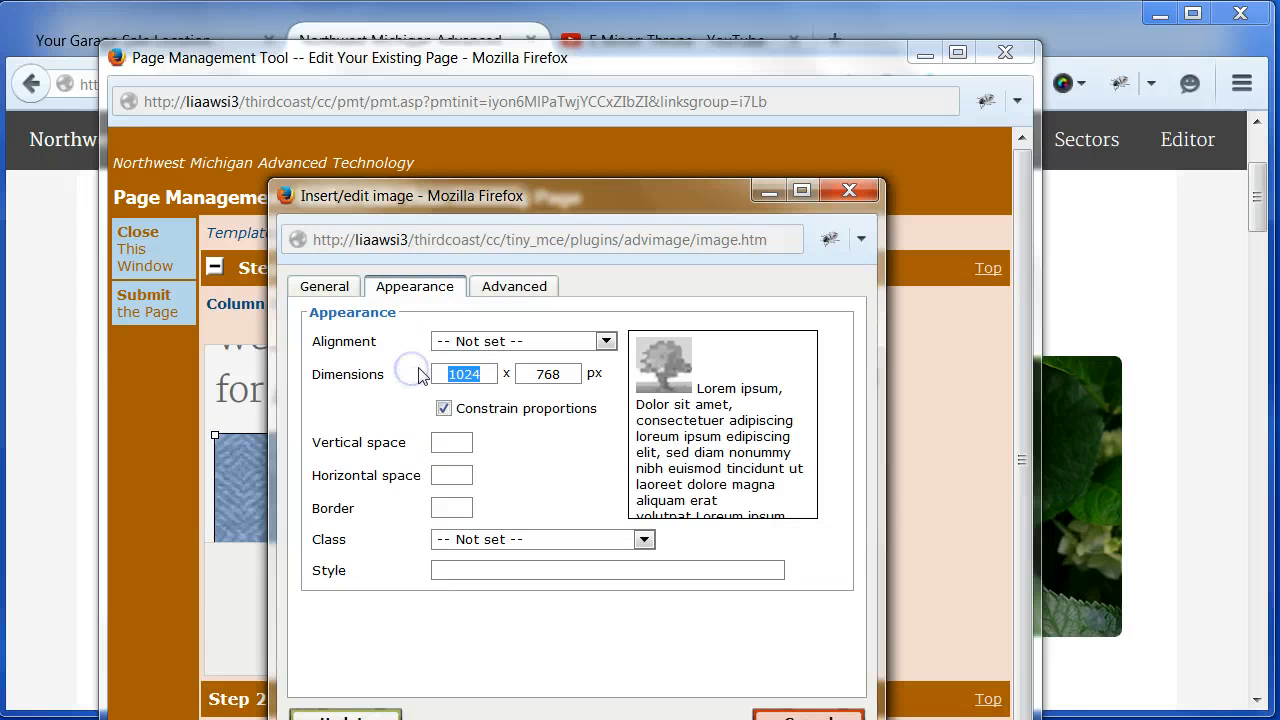
{"action": "key", "text": "BackSpace"}
{"action": "left_click_drag", "start_coordinate": [569, 372], "coordinate": [503, 374]}
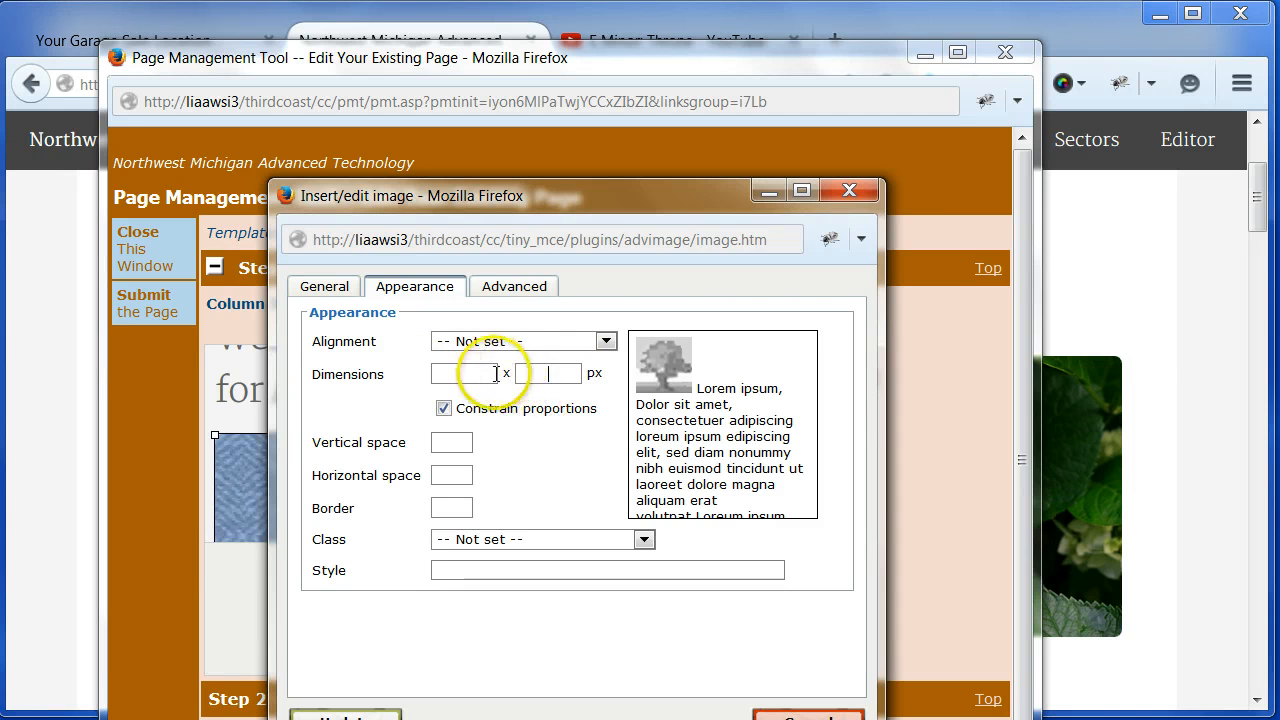
{"action": "left_click", "coordinate": [468, 380]}
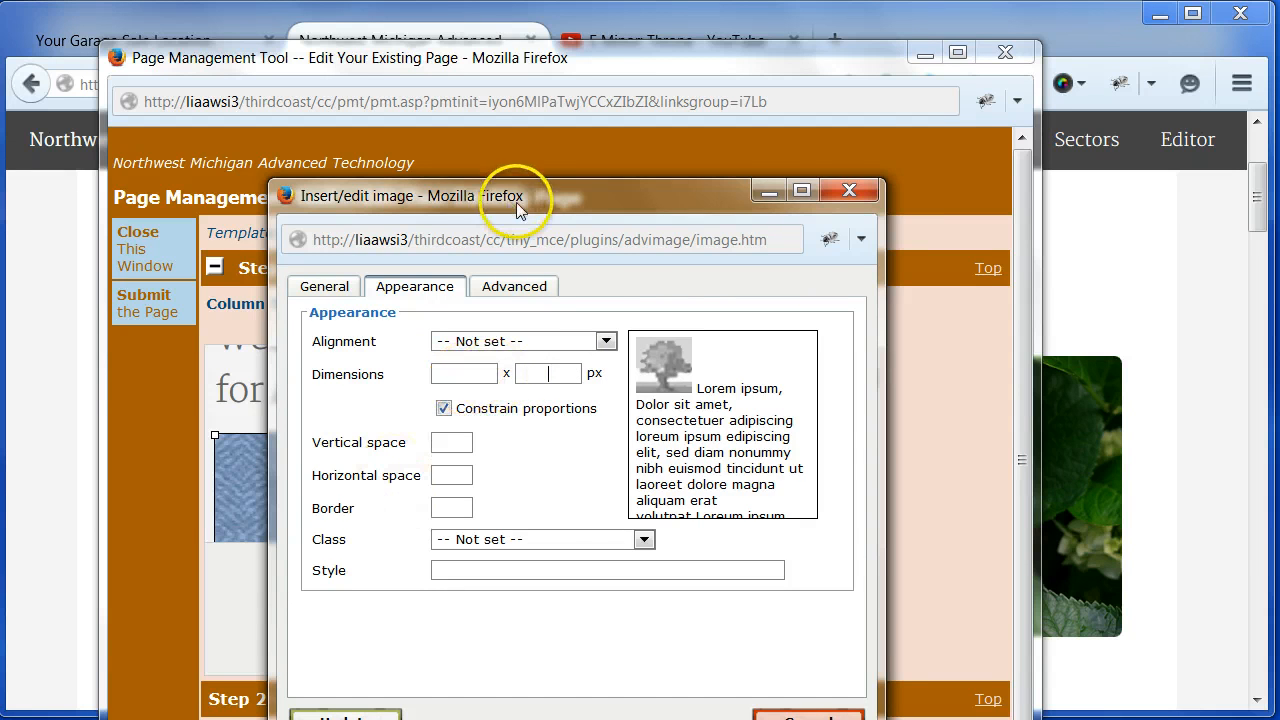
{"action": "left_click_drag", "start_coordinate": [528, 195], "coordinate": [532, 124]}
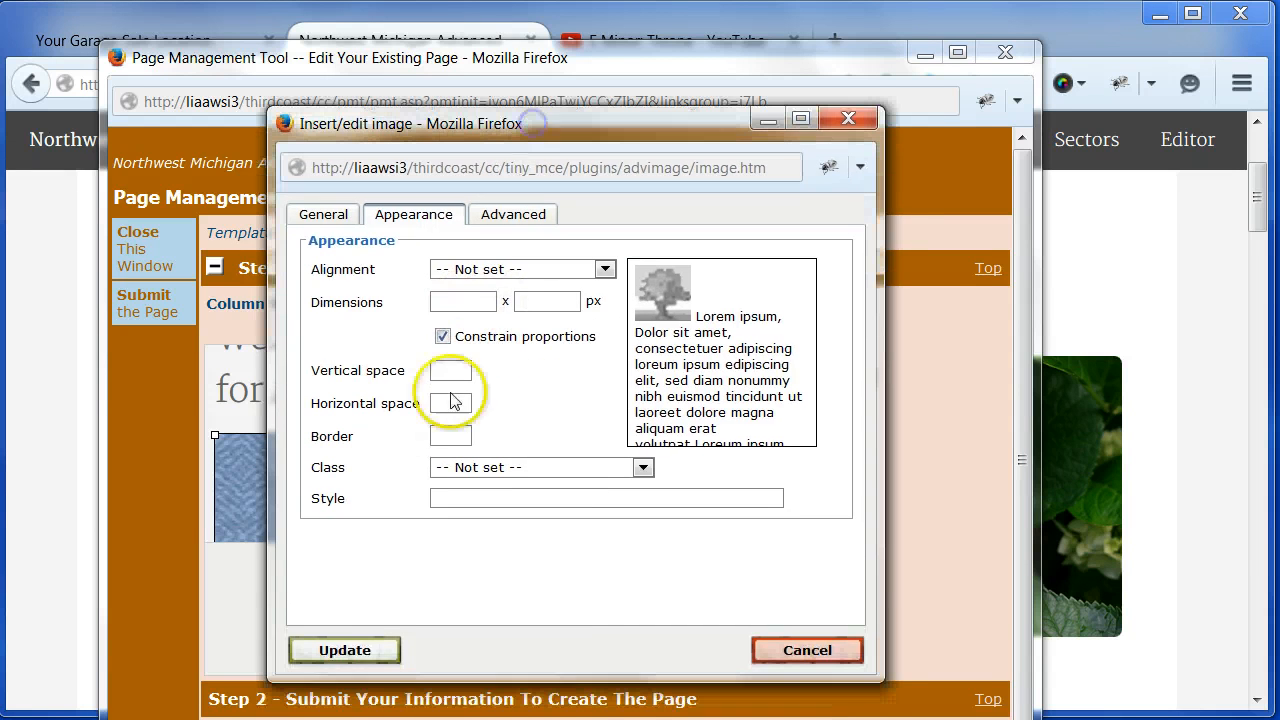
{"action": "left_click", "coordinate": [549, 302]}
{"action": "left_click", "coordinate": [343, 650]}
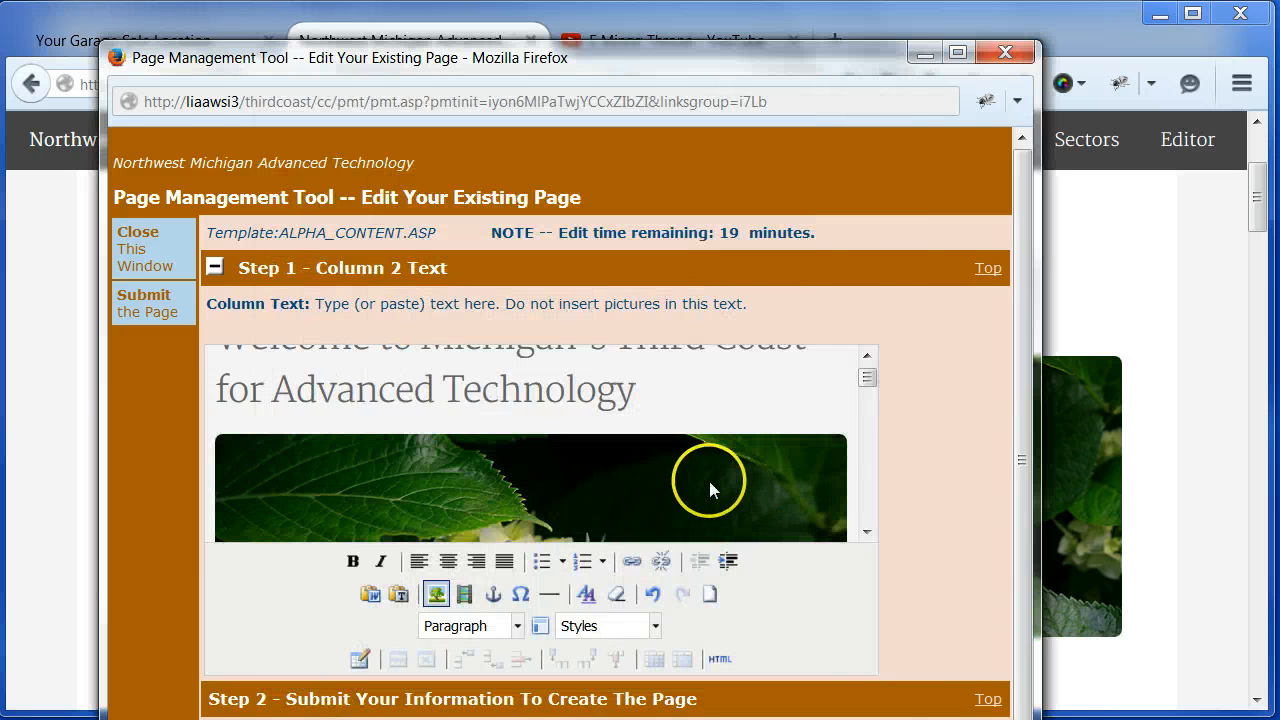
- Submit the edited About page and close the page management window
{"action": "left_click_drag", "start_coordinate": [657, 57], "coordinate": [654, 0]}
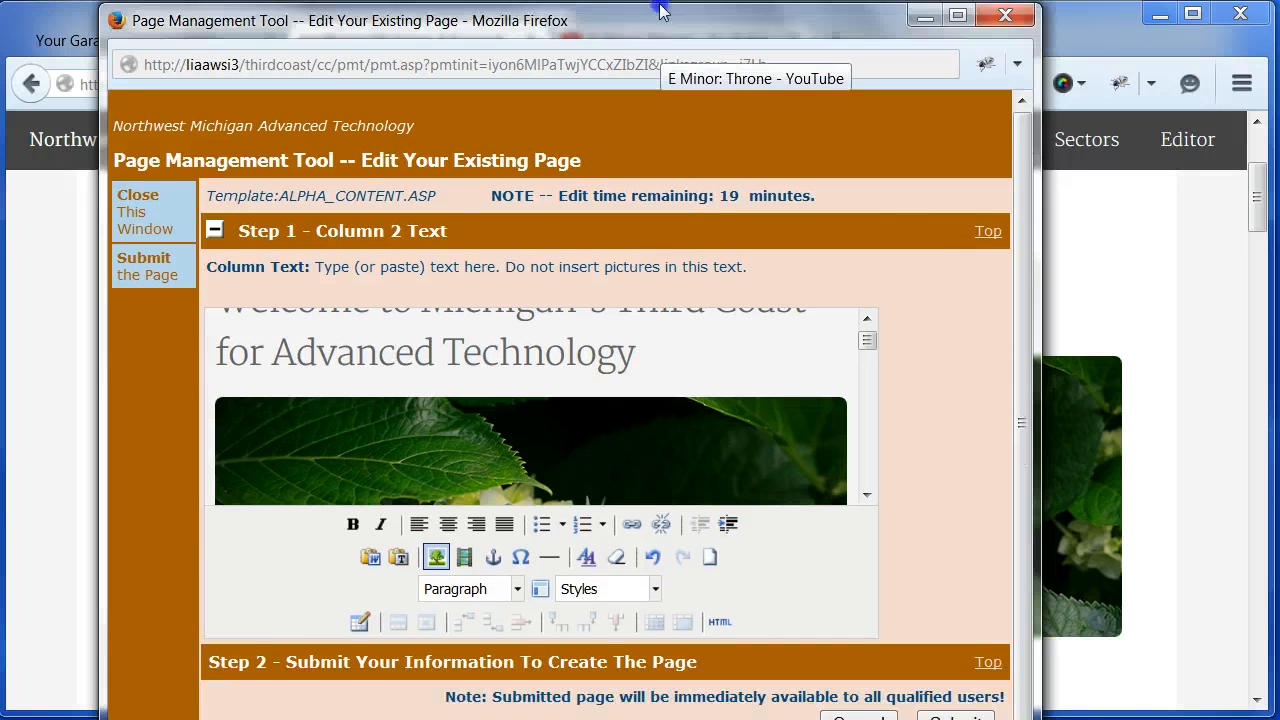
{"action": "left_click", "coordinate": [948, 699]}
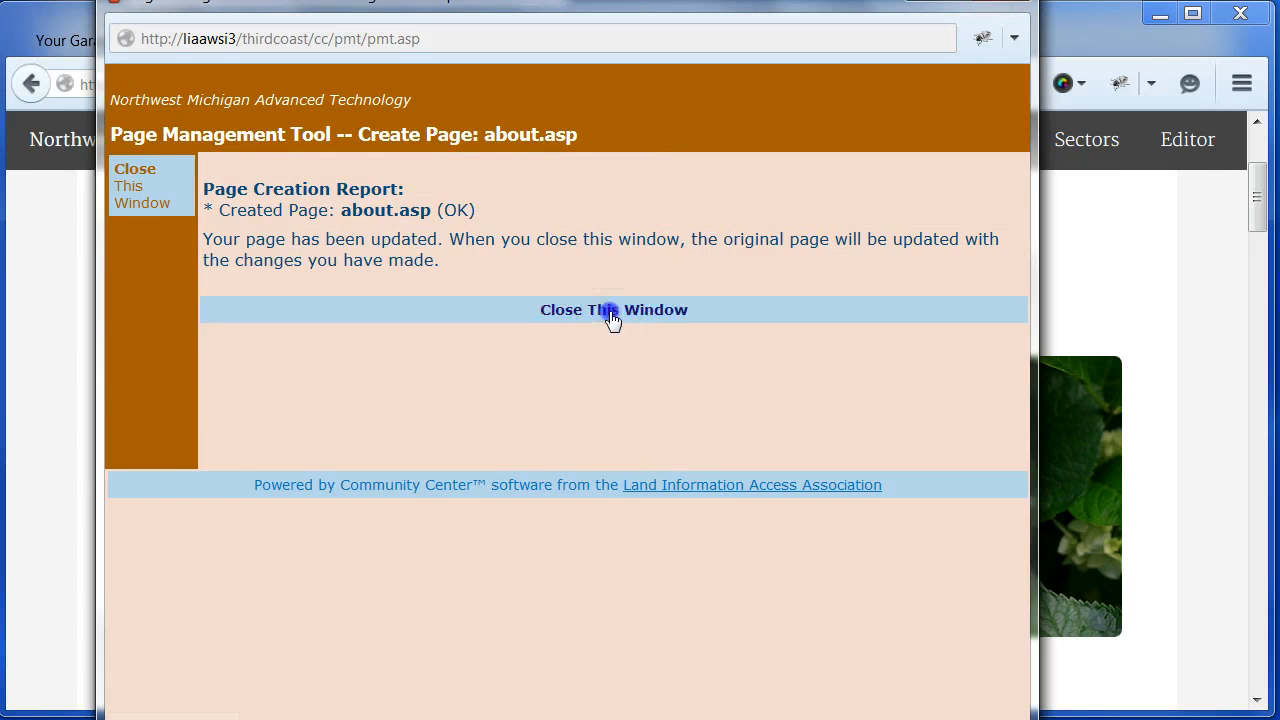
{"action": "left_click", "coordinate": [611, 312]}
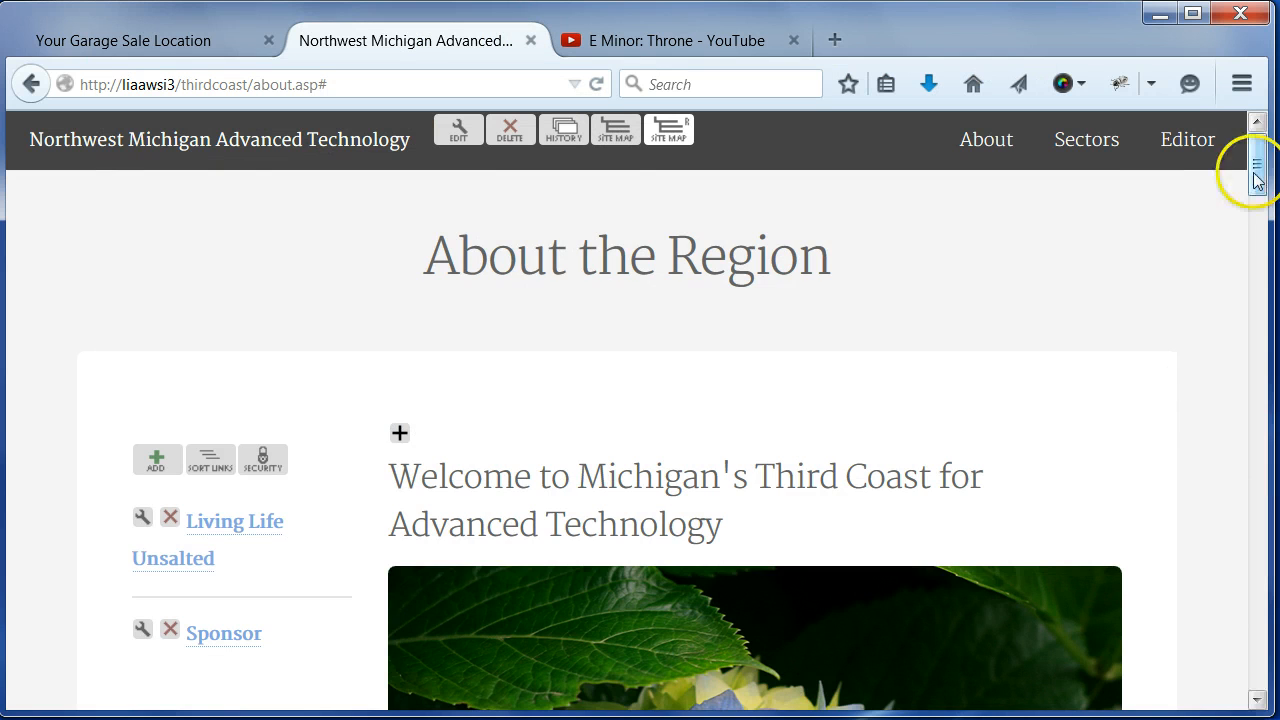
- Check the full-width hydrangea picture's responsiveness by narrowing the browser window to about half the screen, then restoring its full width
{"action": "left_click_drag", "start_coordinate": [1251, 171], "coordinate": [1260, 230]}
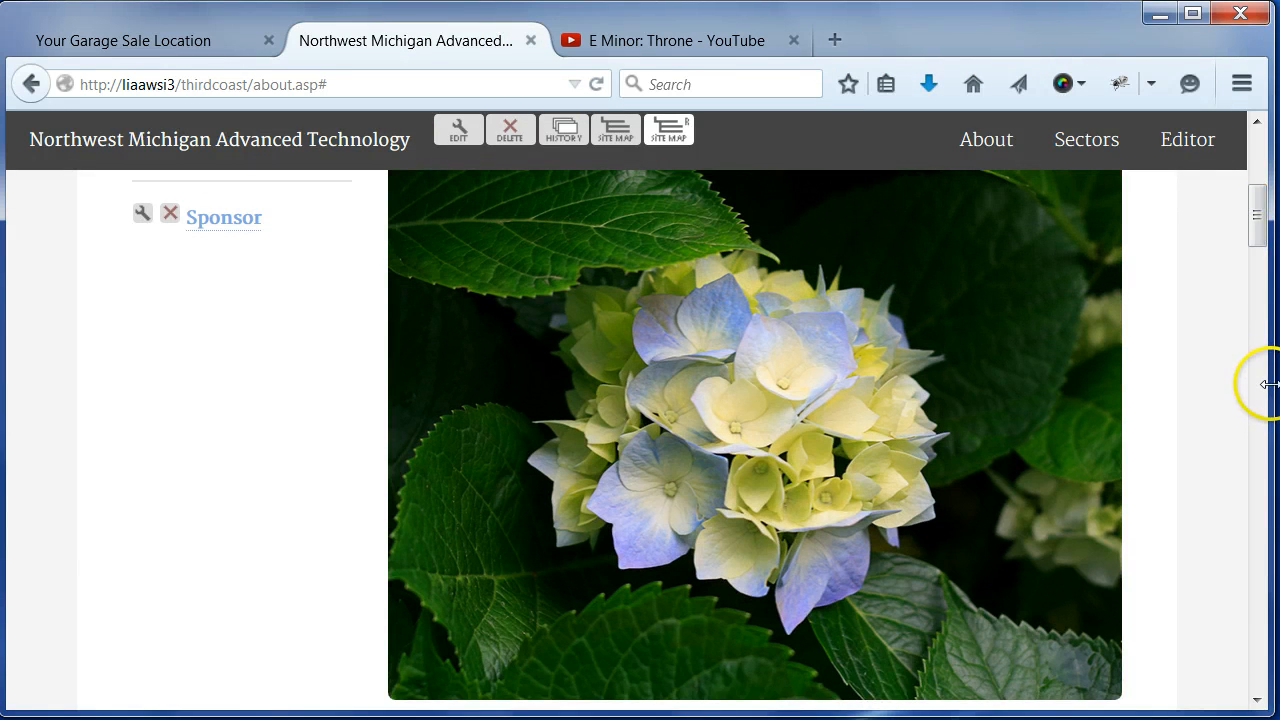
{"action": "left_click_drag", "start_coordinate": [1271, 383], "coordinate": [600, 364]}
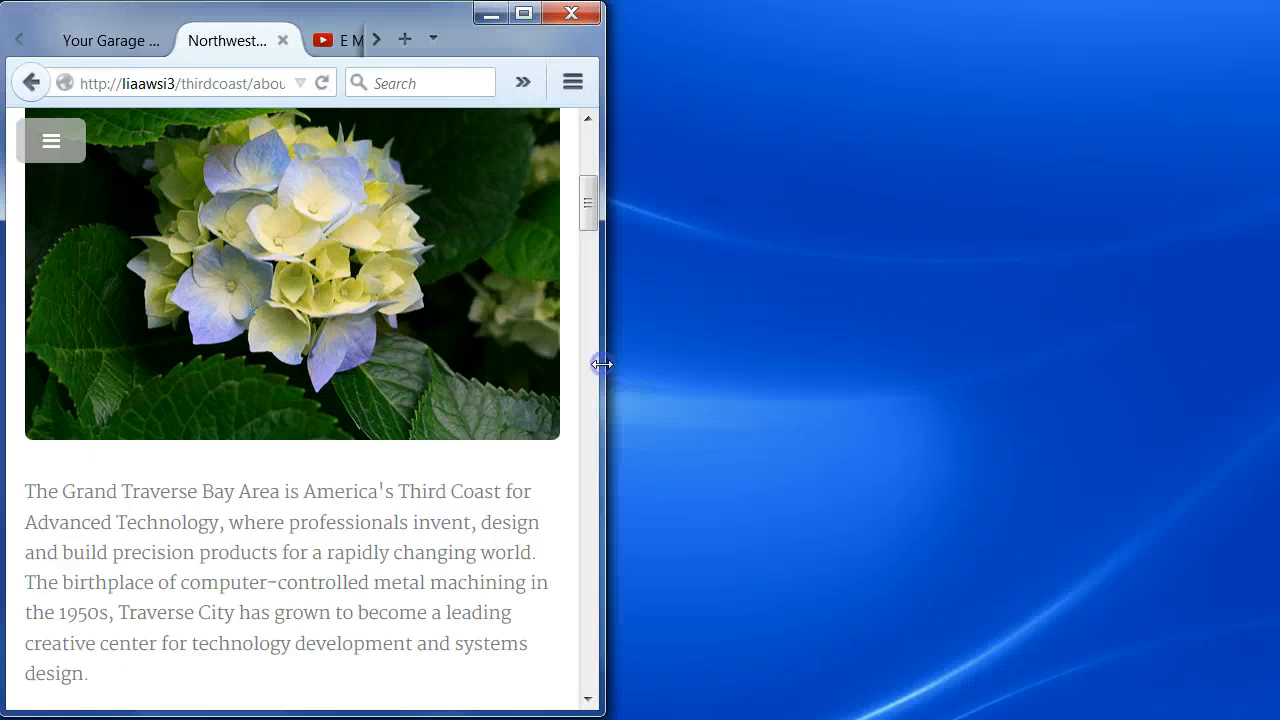
{"action": "left_click", "coordinate": [594, 218]}
{"action": "left_click_drag", "start_coordinate": [587, 213], "coordinate": [592, 193]}
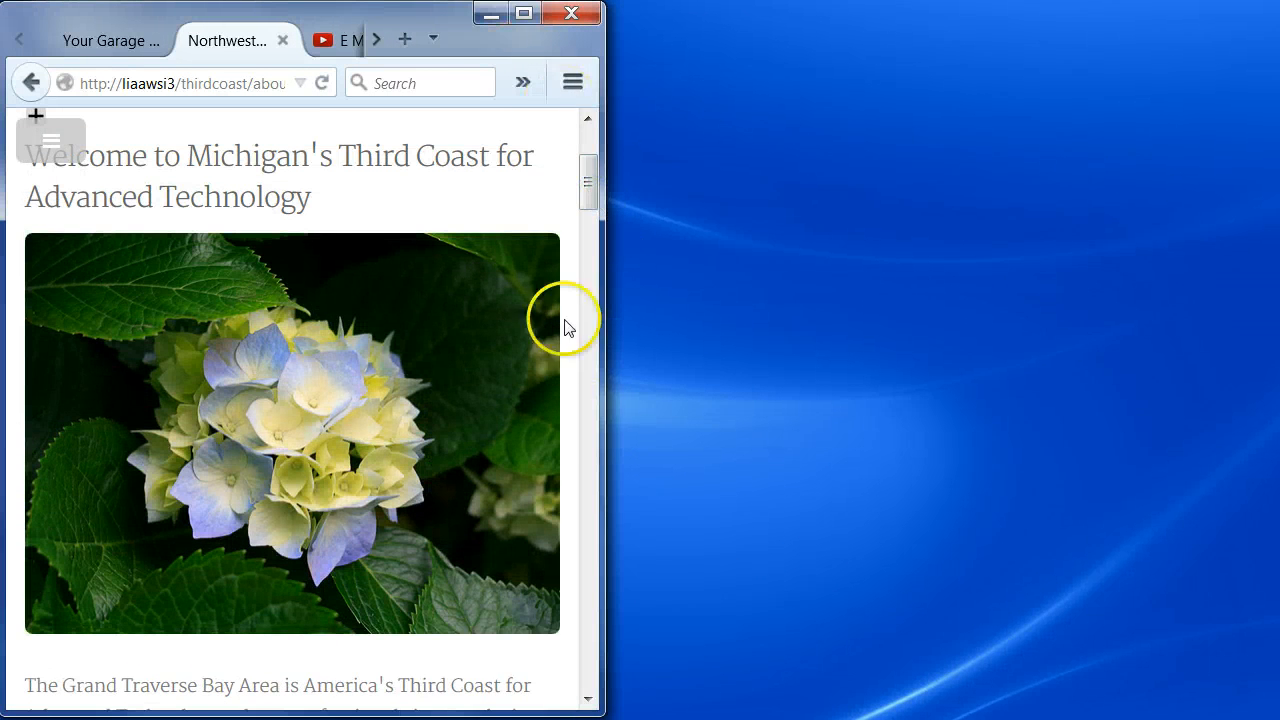
{"action": "left_click_drag", "start_coordinate": [600, 438], "coordinate": [1271, 464]}
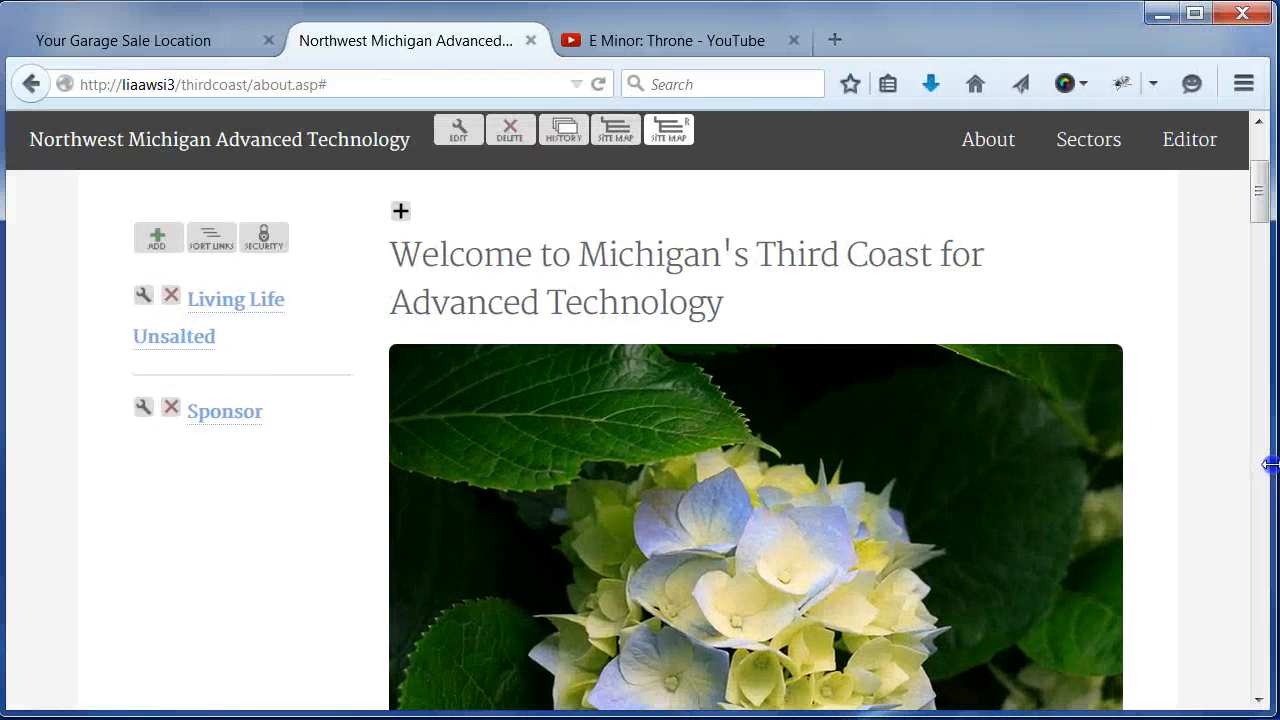